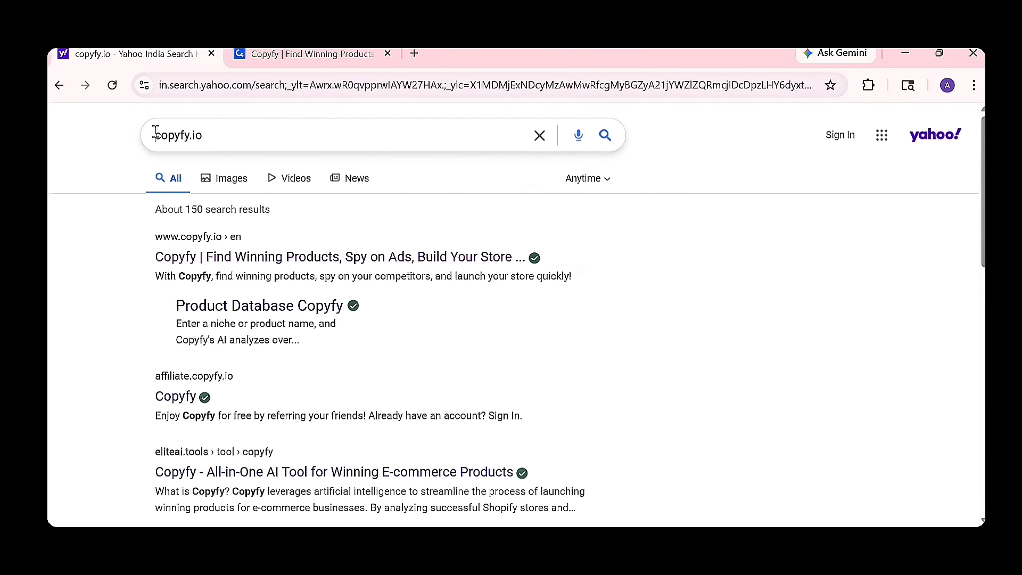
Open the Copyfy website from the copyfy.io search results and review the homepage headline.
drag(155, 133, 269, 169)
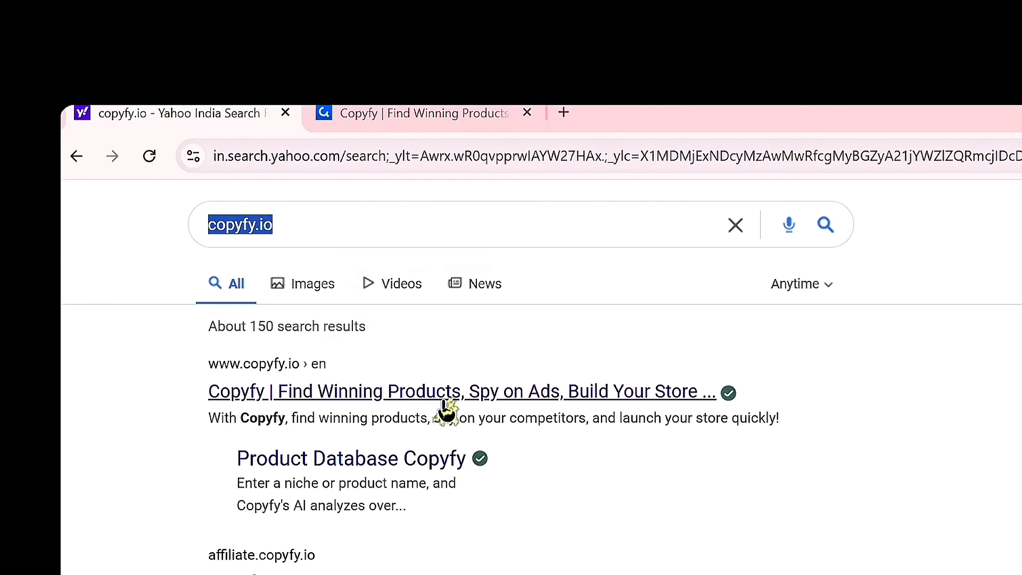
click(318, 404)
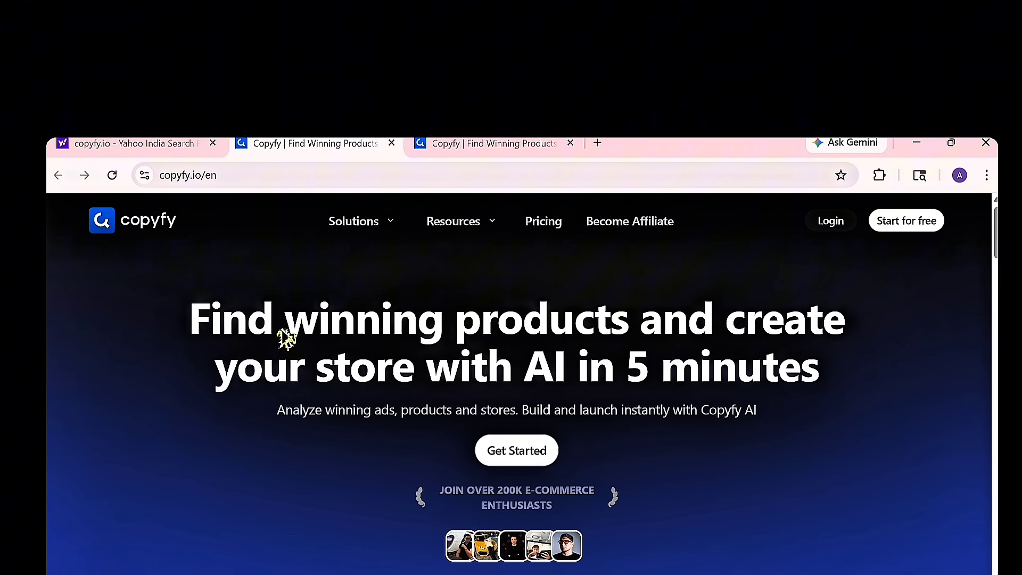
scroll(837, 459, down, 1)
scroll(745, 400, up, 1)
drag(186, 318, 950, 388)
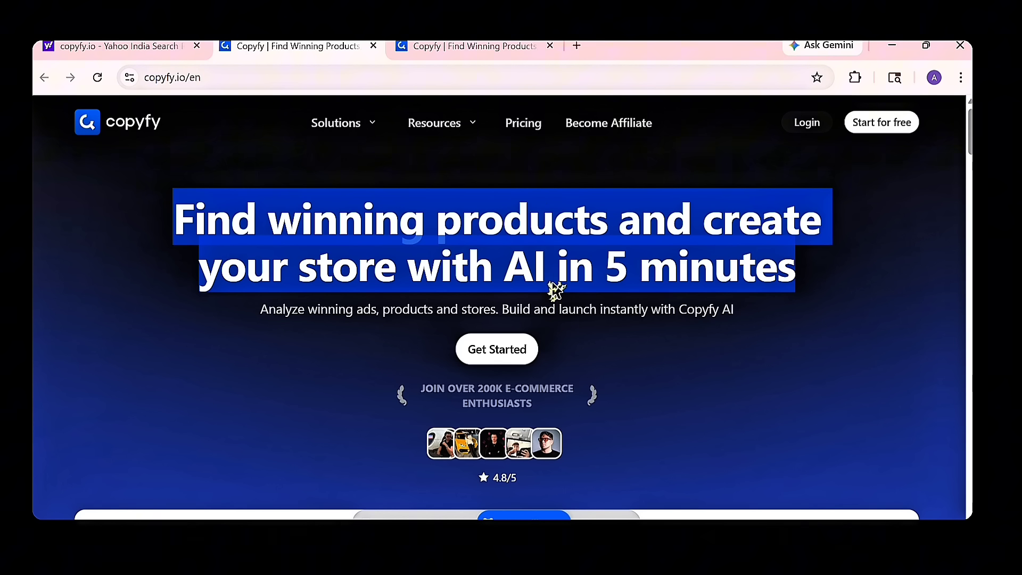
click(574, 388)
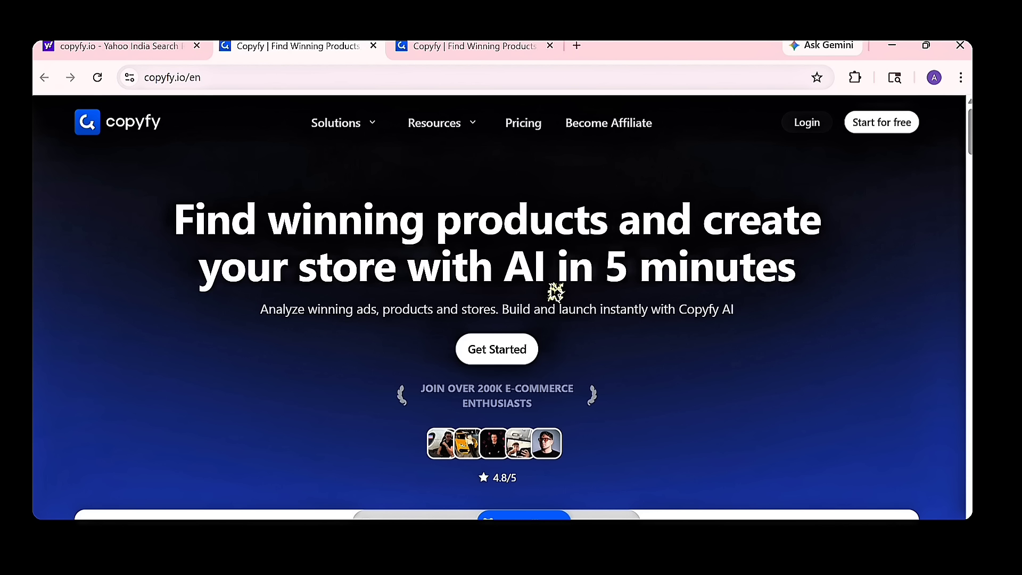
Start creating a Copyfy account from the homepage and sign up with Google.
click(503, 349)
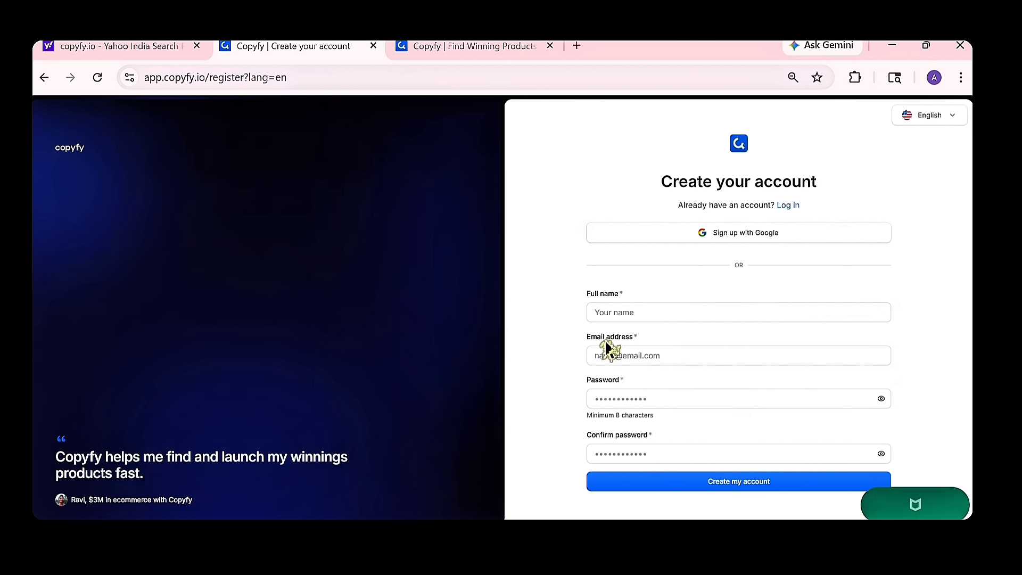
triple_click(858, 191)
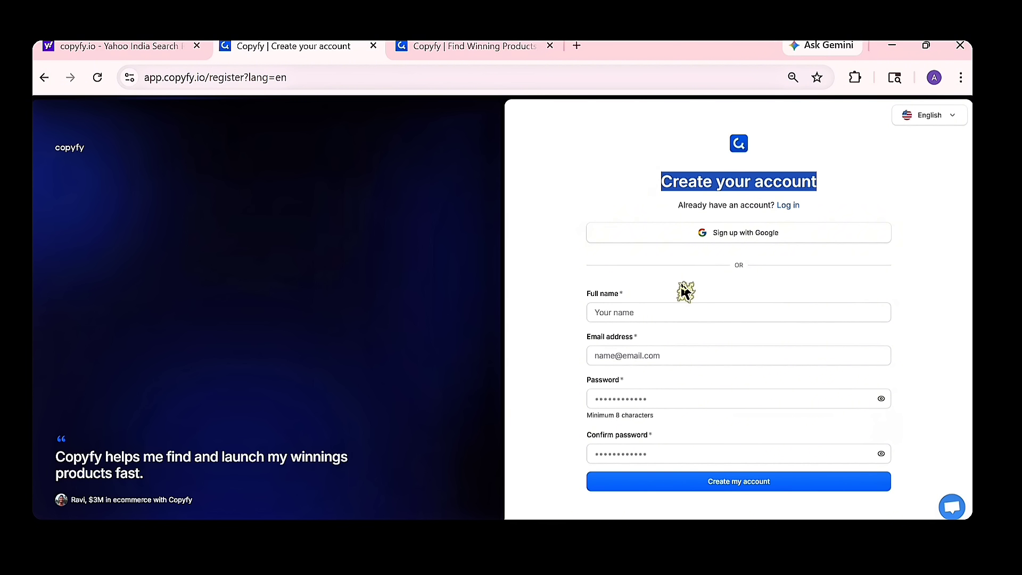
click(698, 235)
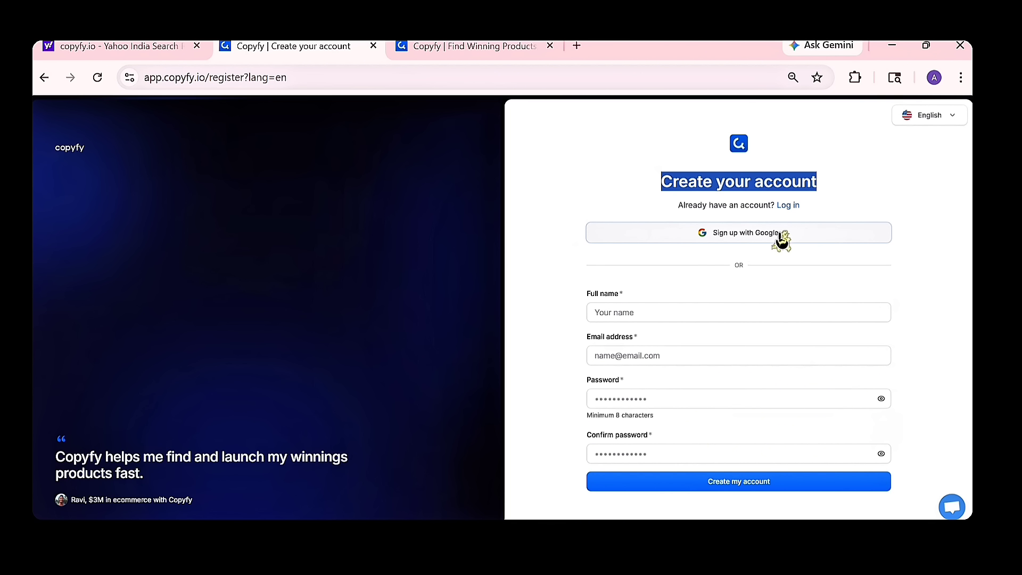
click(757, 239)
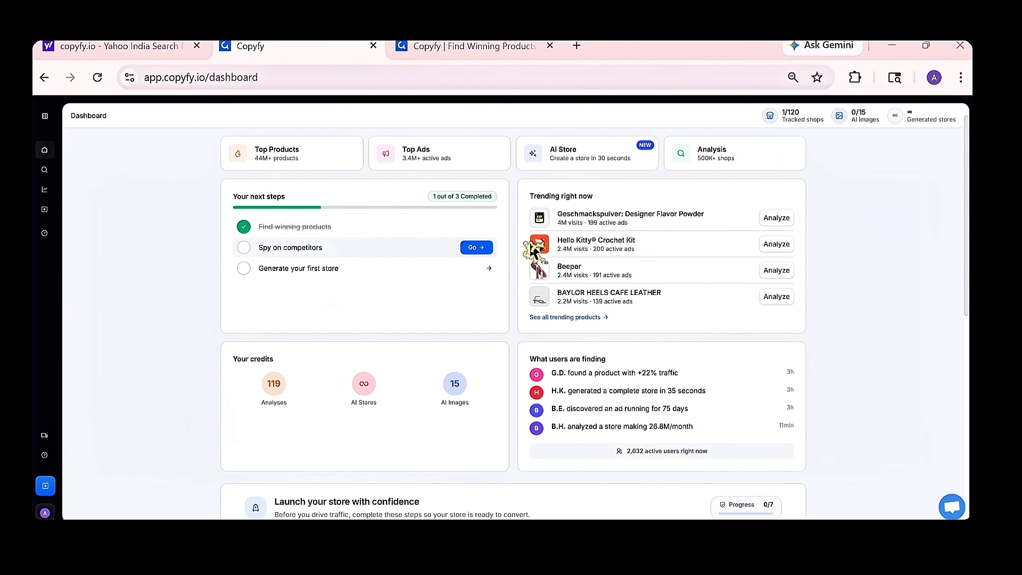
Examine the dashboard's feature cards, next steps, trending products, credits and store launch checklist.
scroll(810, 333, down, 8)
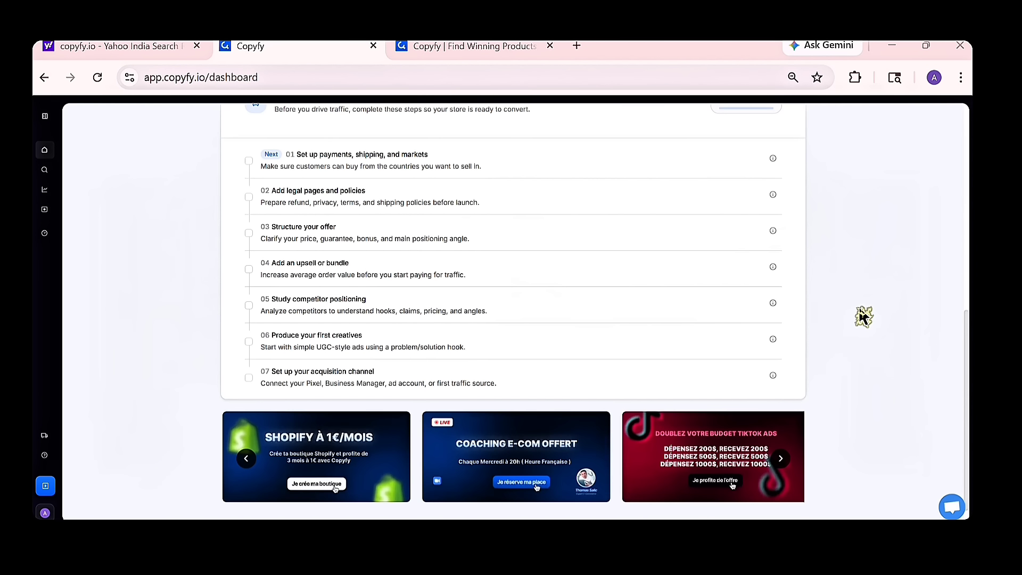
scroll(863, 315, up, 8)
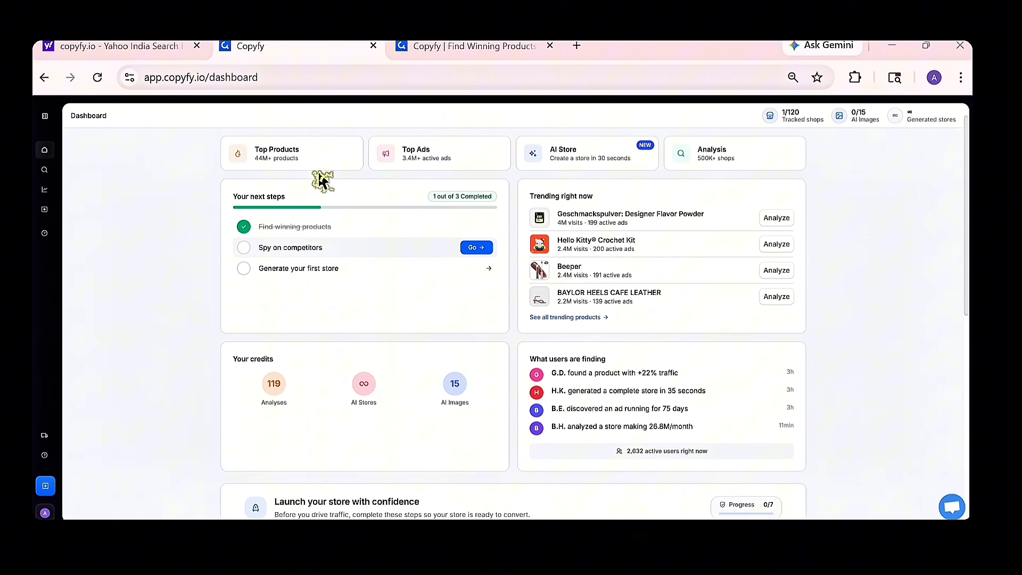
scroll(322, 181, up, 5)
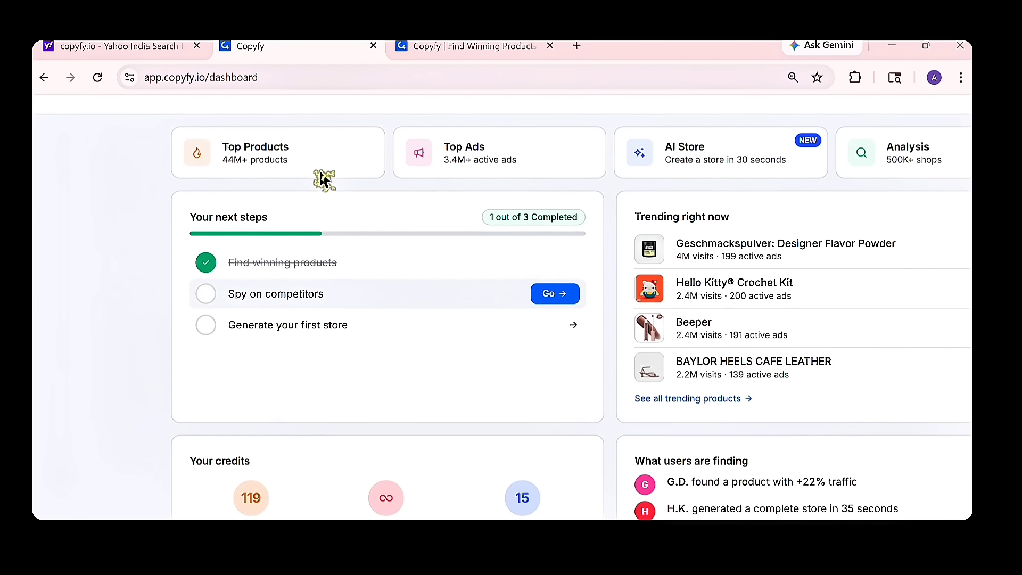
scroll(322, 181, up, 1)
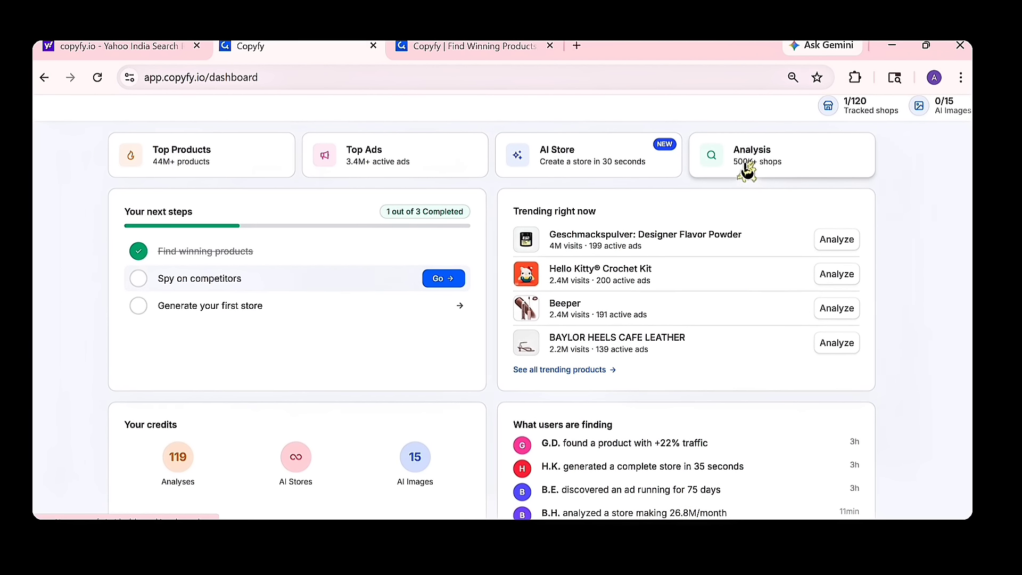
scroll(747, 171, up, 5)
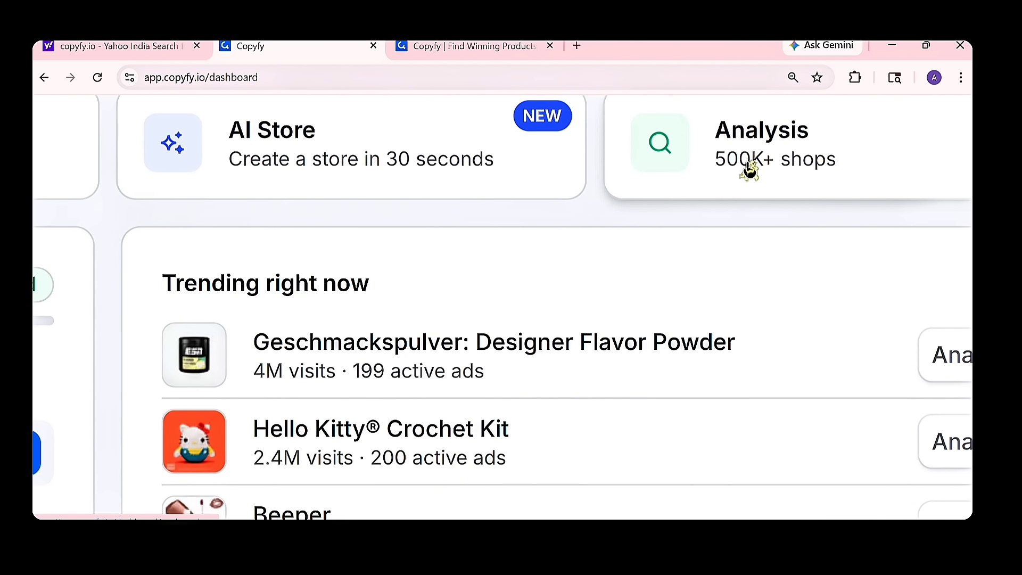
scroll(616, 238, down, 5)
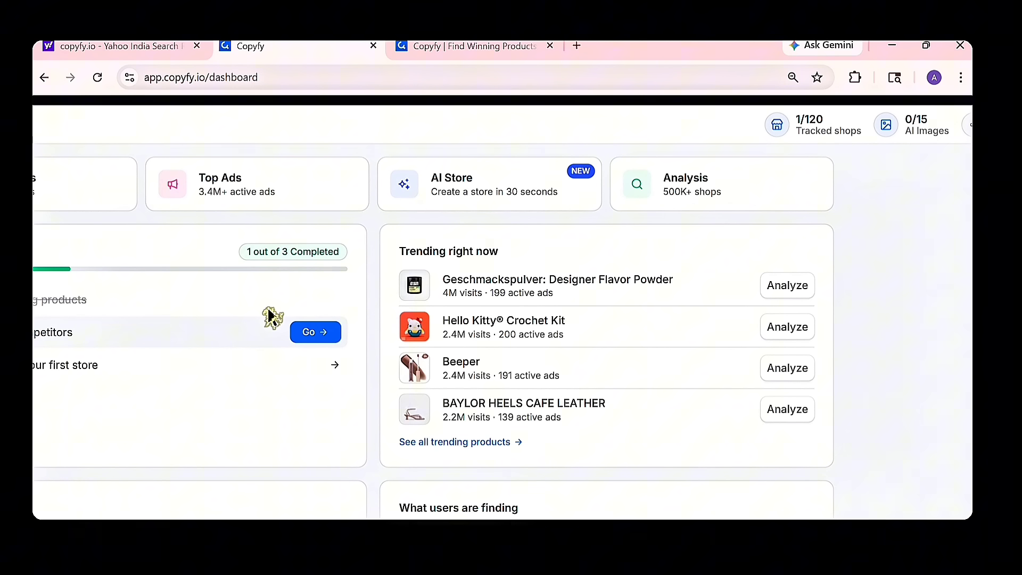
scroll(272, 318, down, 1)
scroll(273, 318, down, 5)
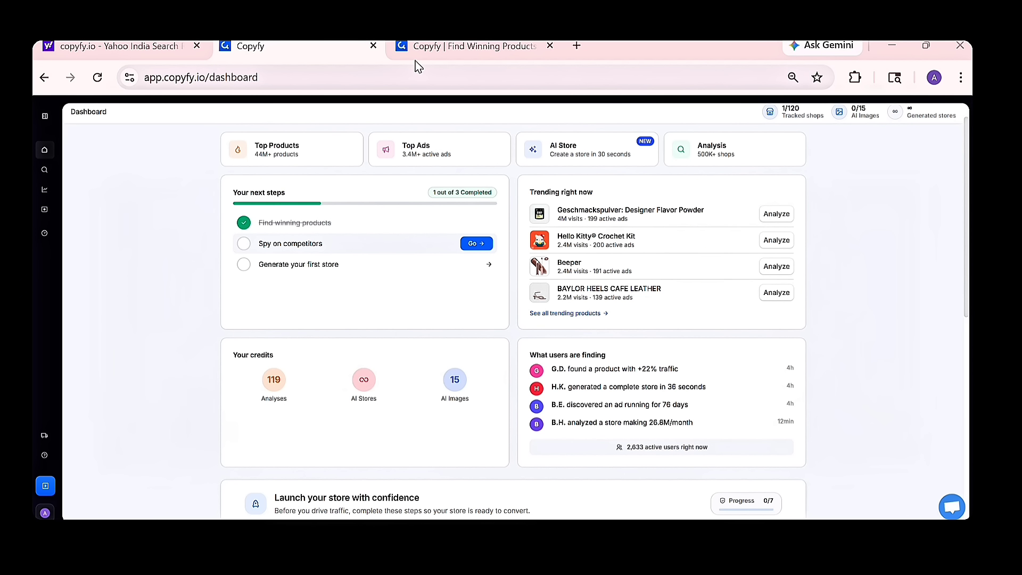
Open the Products list in Discovery and look through its traffic, active ads and price data.
click(428, 148)
click(44, 173)
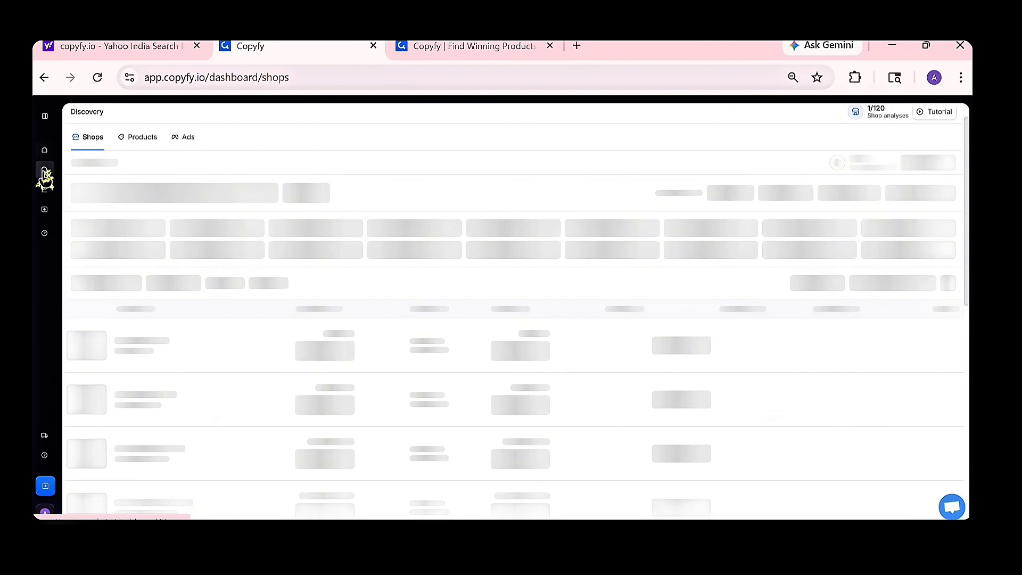
click(142, 139)
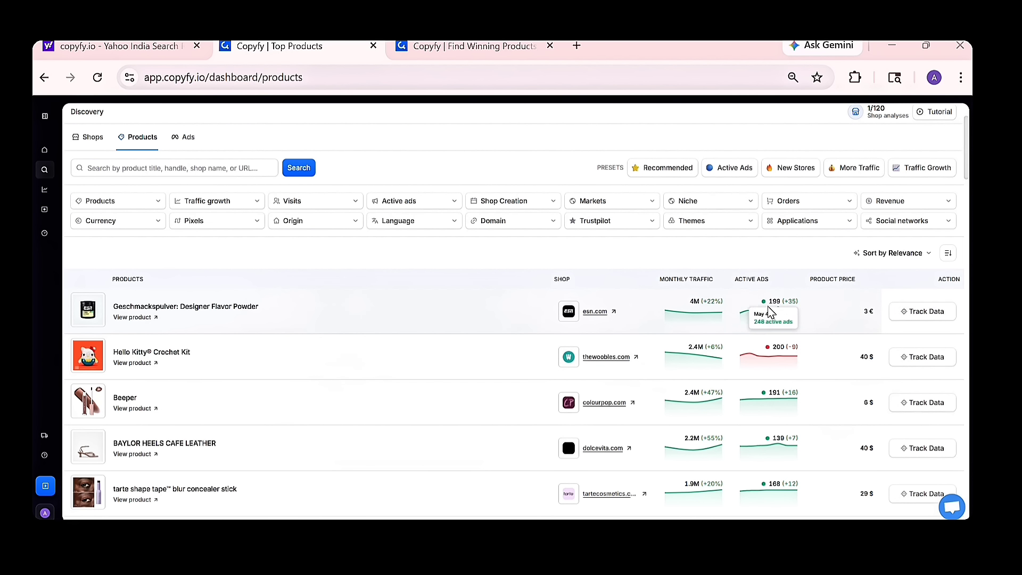
scroll(752, 316, down, 4)
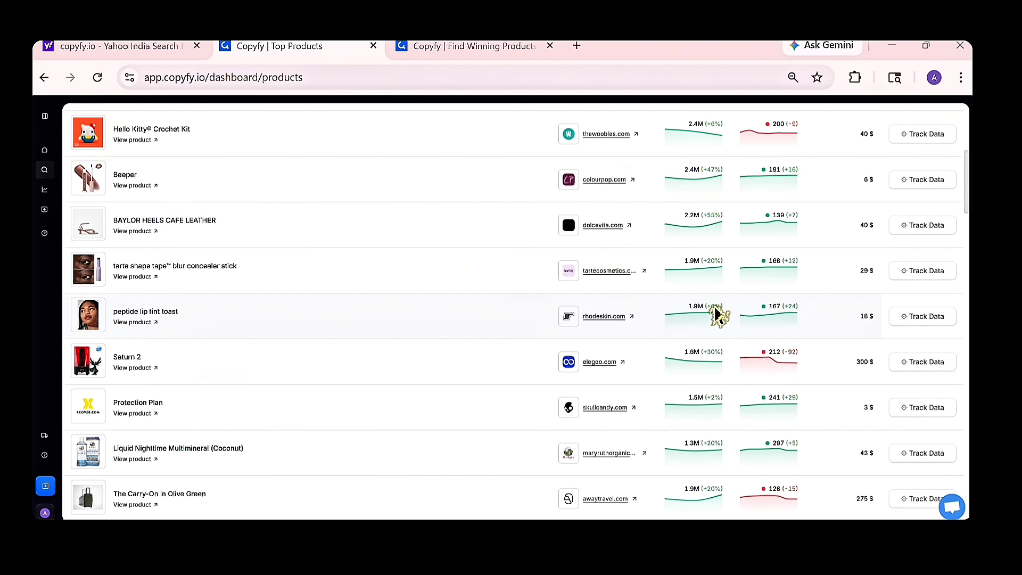
scroll(716, 313, up, 4)
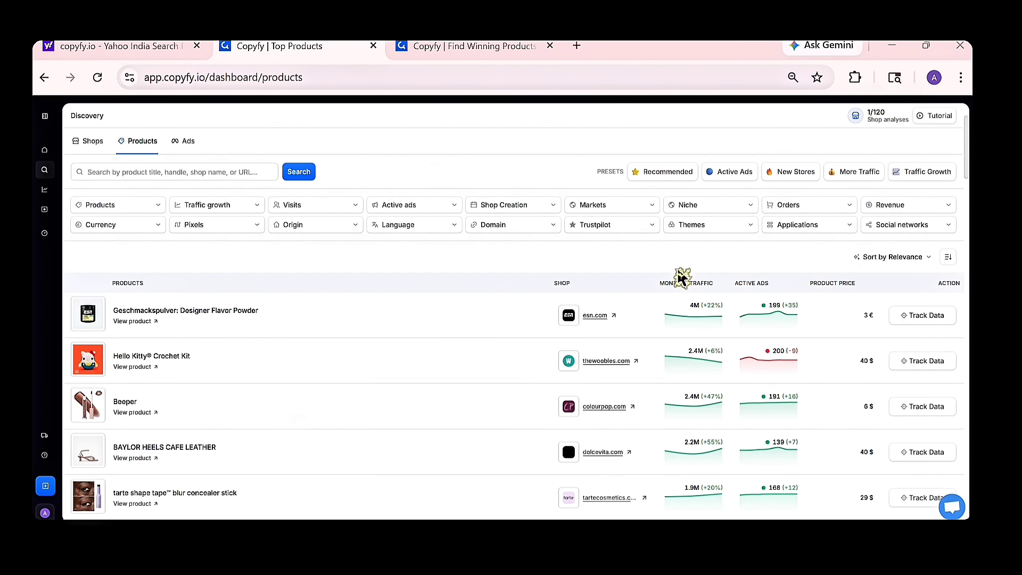
Apply the Recommended preset to the product list and browse the listed products.
click(668, 176)
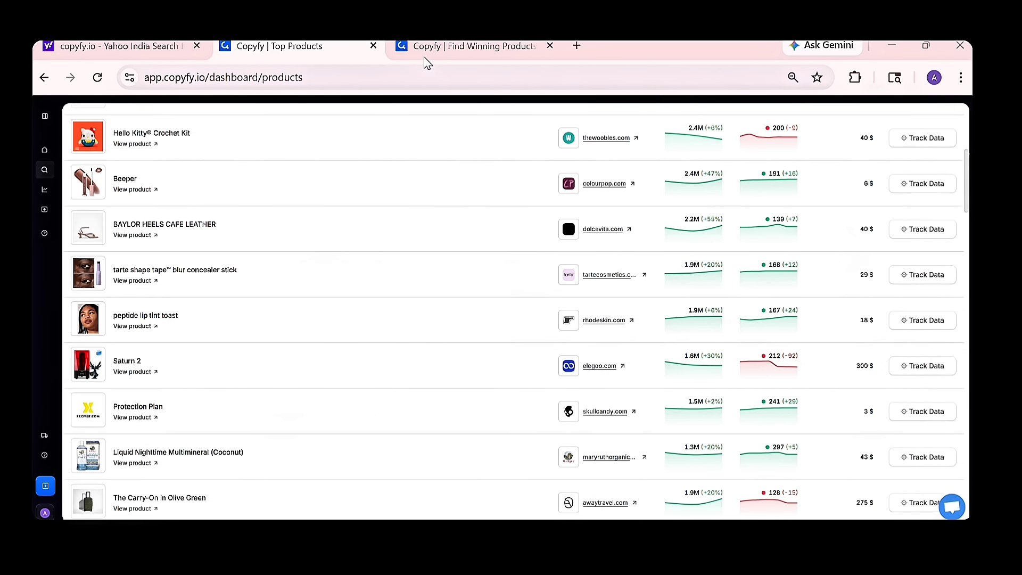
scroll(470, 349, down, 1)
scroll(469, 372, down, 1)
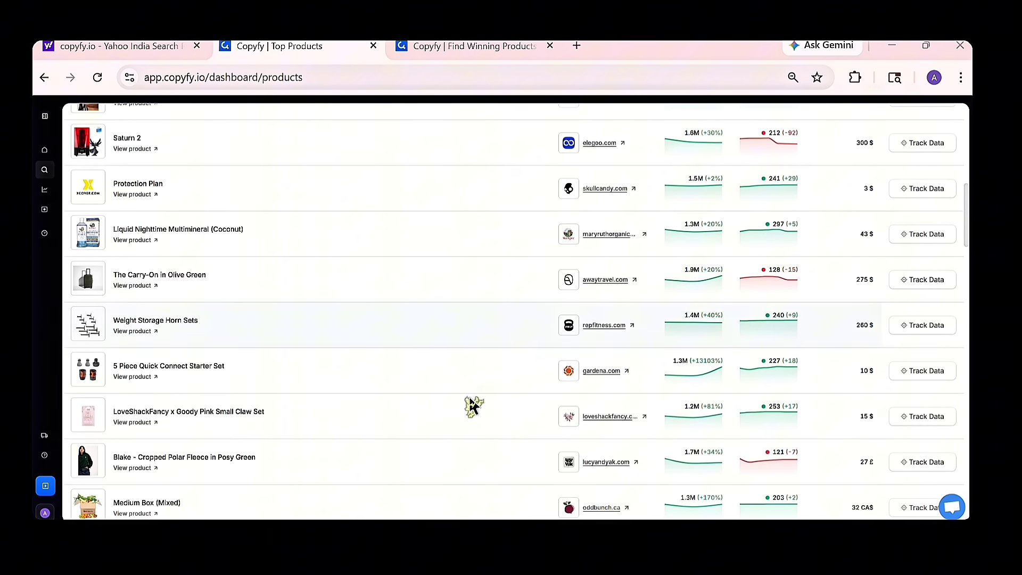
scroll(473, 407, up, 1)
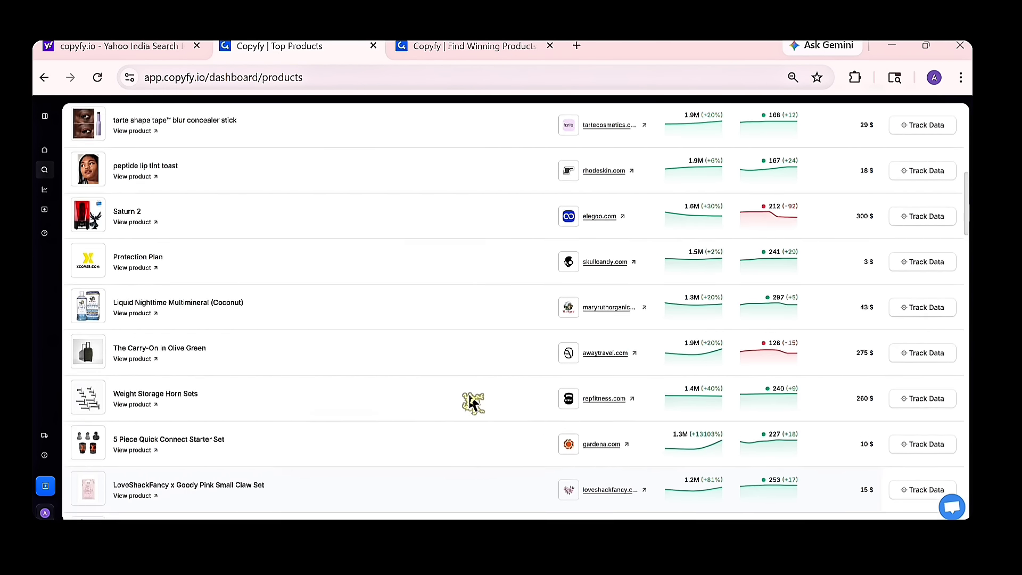
scroll(473, 405, down, 3)
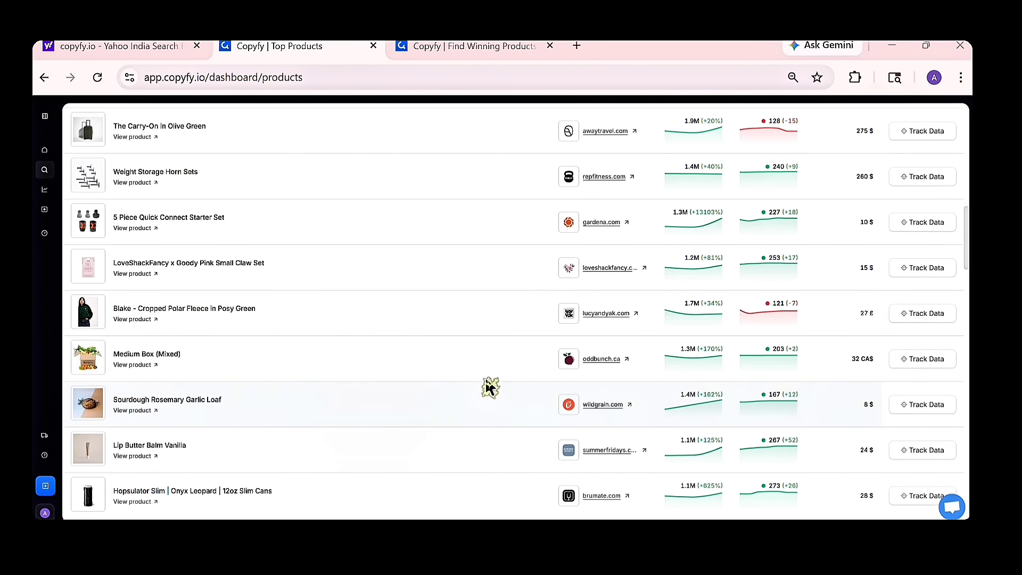
Switch Discovery to Shops and browse the shop cards with their revenue, ads and traffic.
scroll(489, 387, up, 10)
click(85, 142)
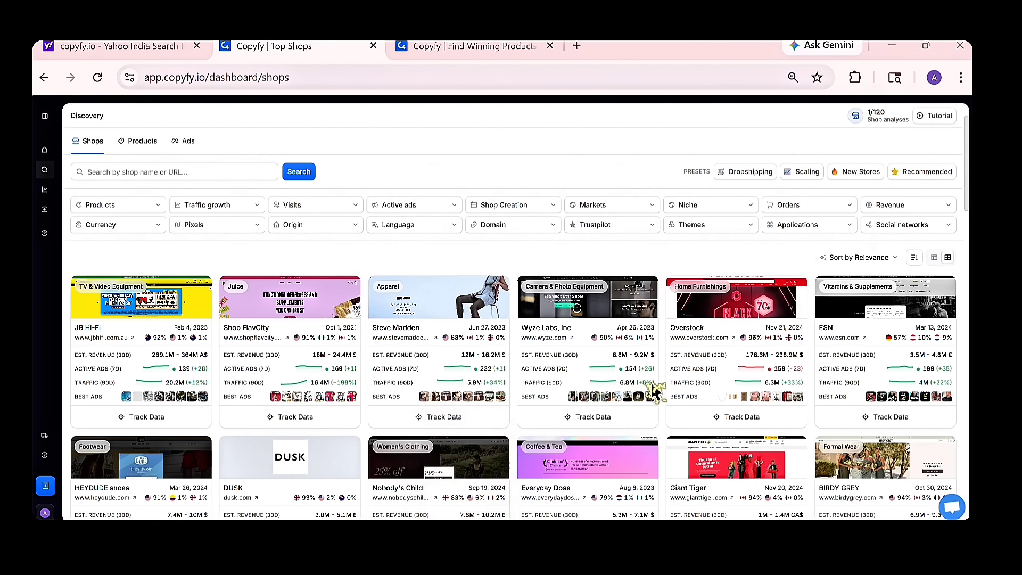
scroll(654, 391, down, 3)
scroll(432, 330, up, 3)
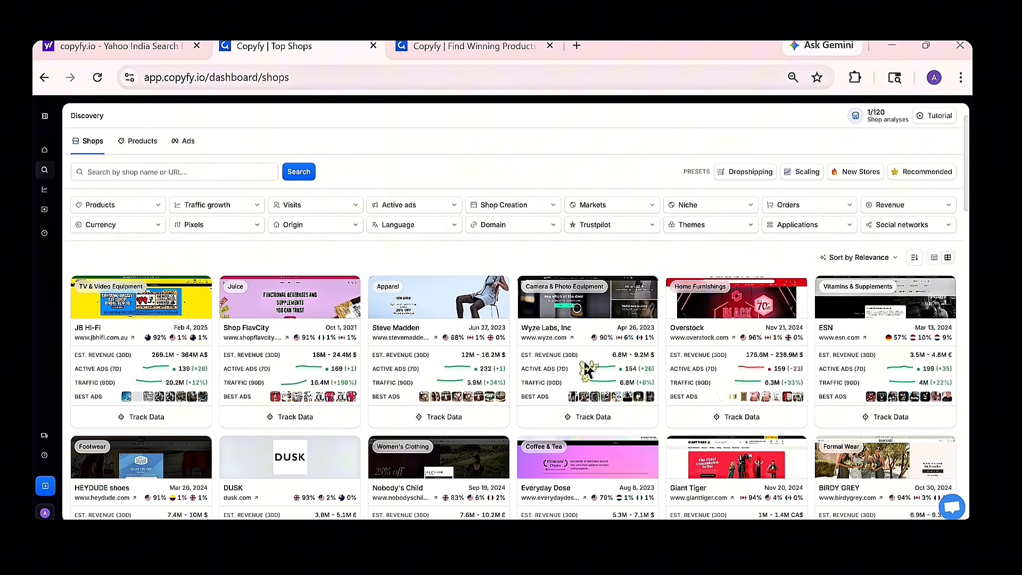
scroll(589, 371, down, 3)
scroll(588, 371, down, 4)
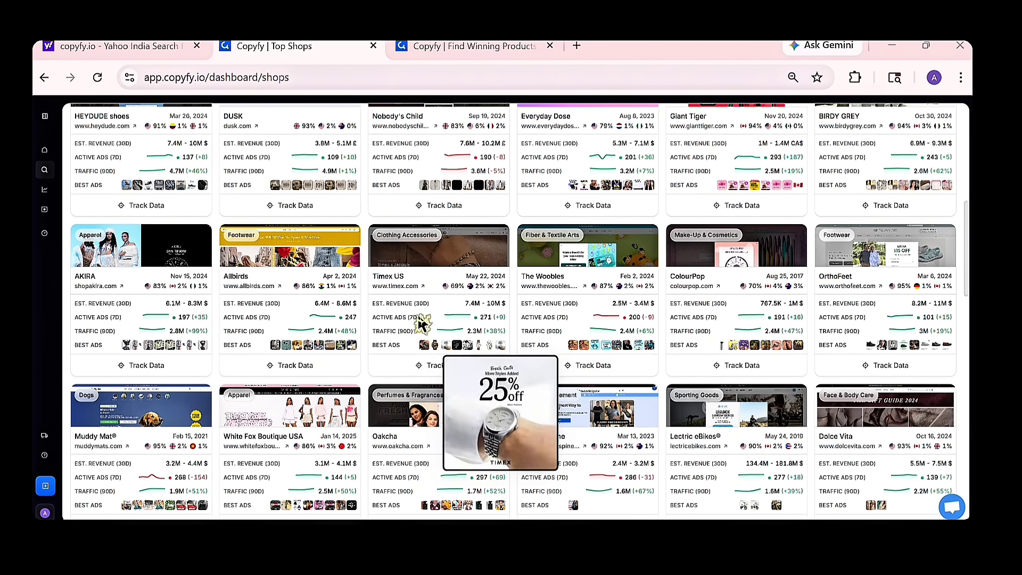
Start tracking data for the Wyze Labs, Inc and Shop FlavCity shops.
scroll(421, 327, up, 5)
click(591, 342)
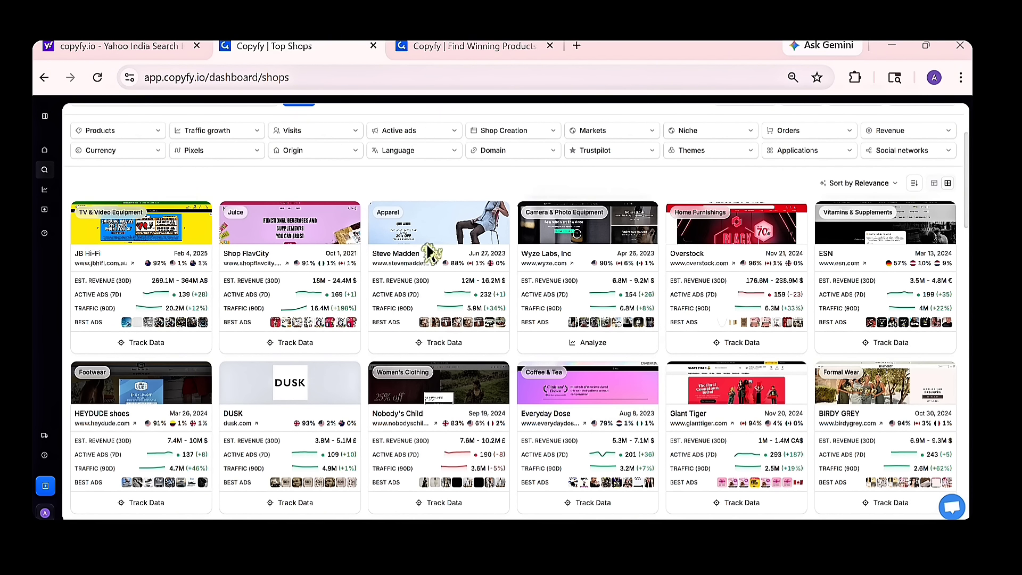
click(284, 346)
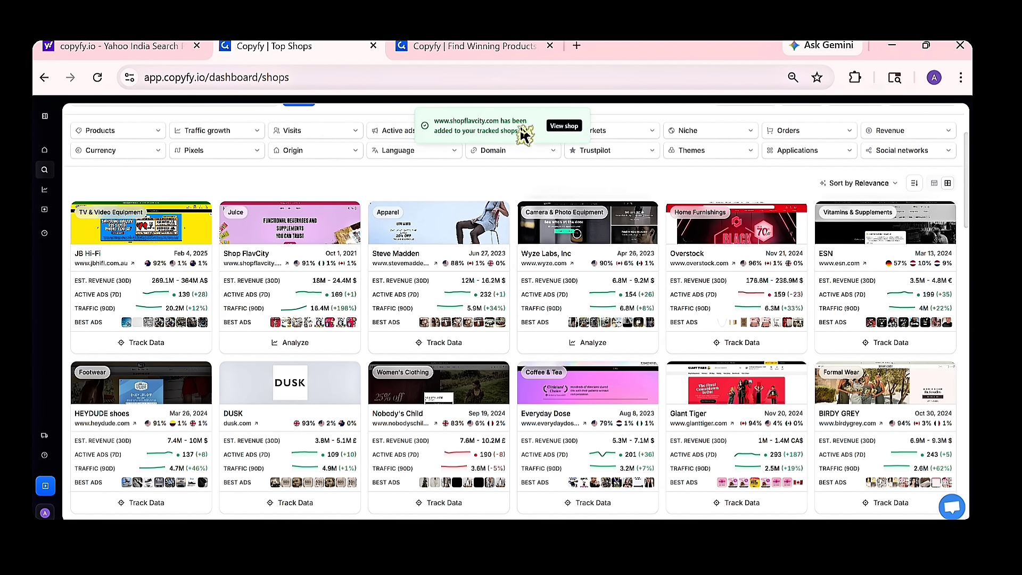
View the newly tracked Shop FlavCity and examine its overview metrics, traffic and ad charts, and bestsellers.
click(555, 132)
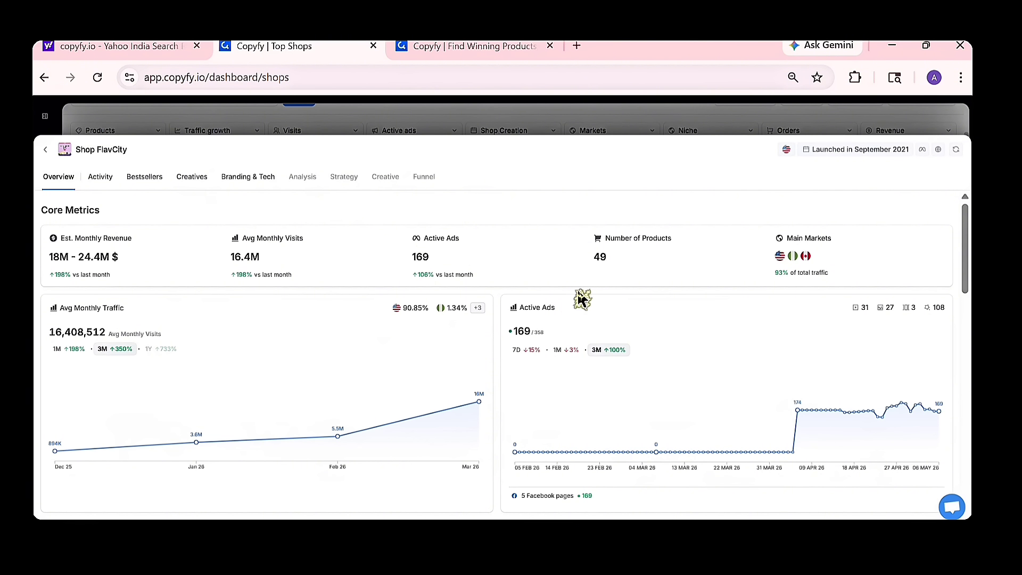
scroll(574, 299, down, 3)
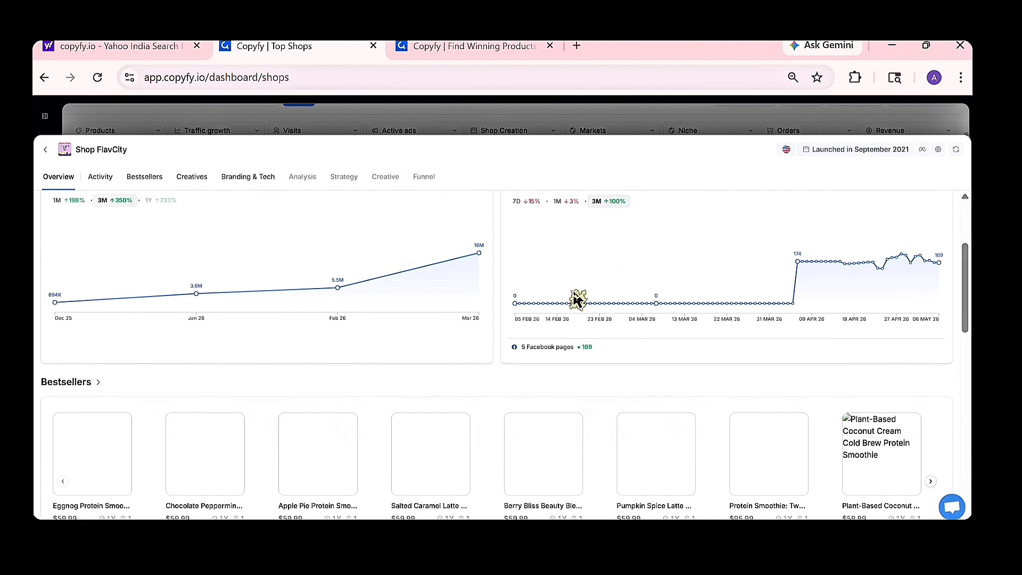
scroll(574, 298, up, 3)
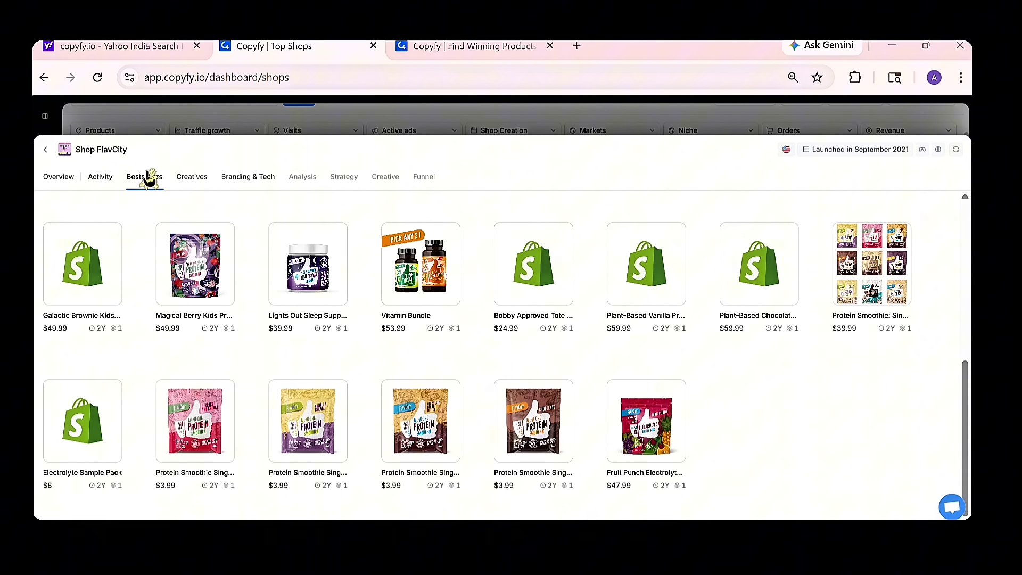
mouse_move(193, 344)
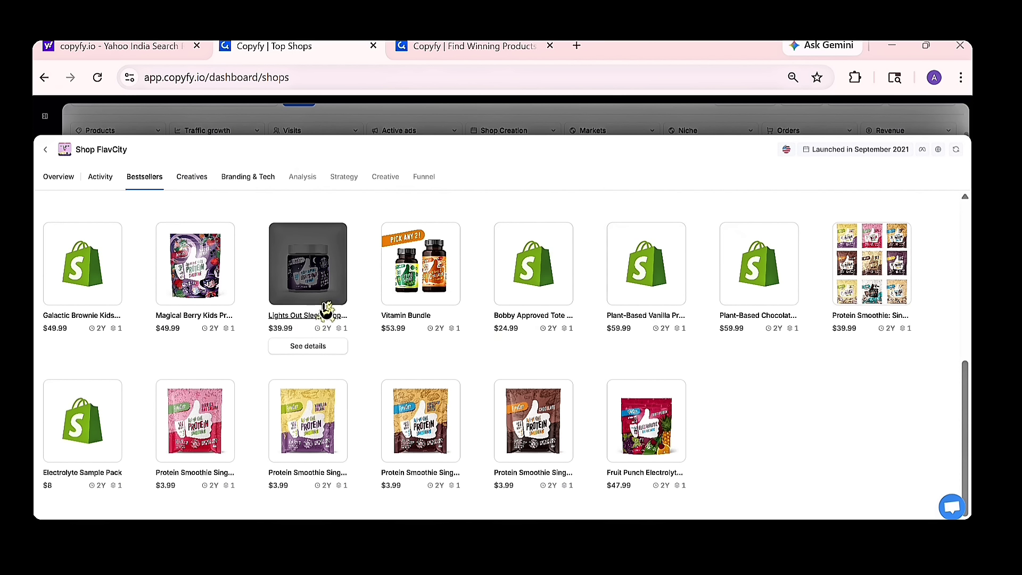
mouse_move(411, 311)
mouse_move(897, 311)
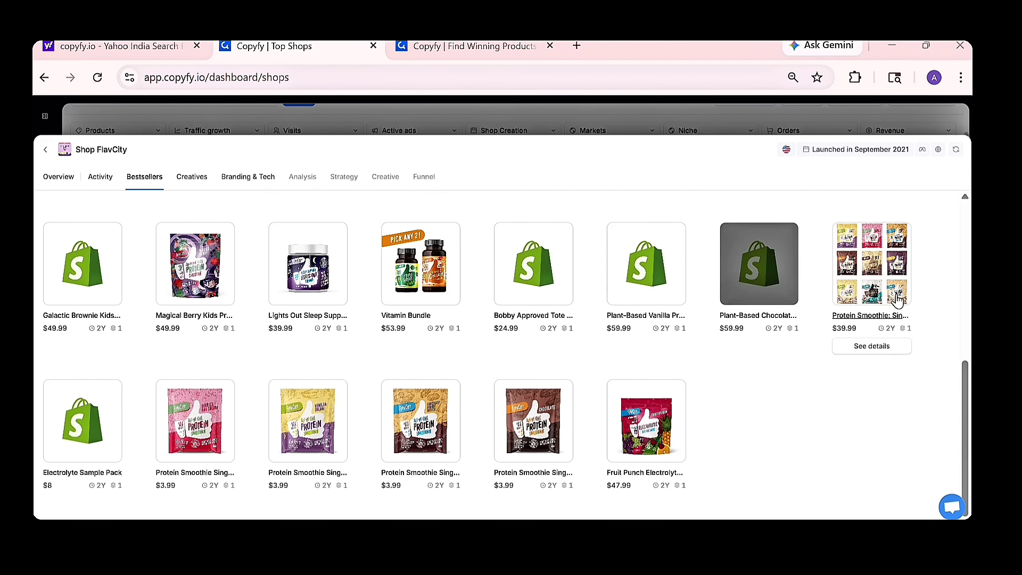
mouse_move(171, 447)
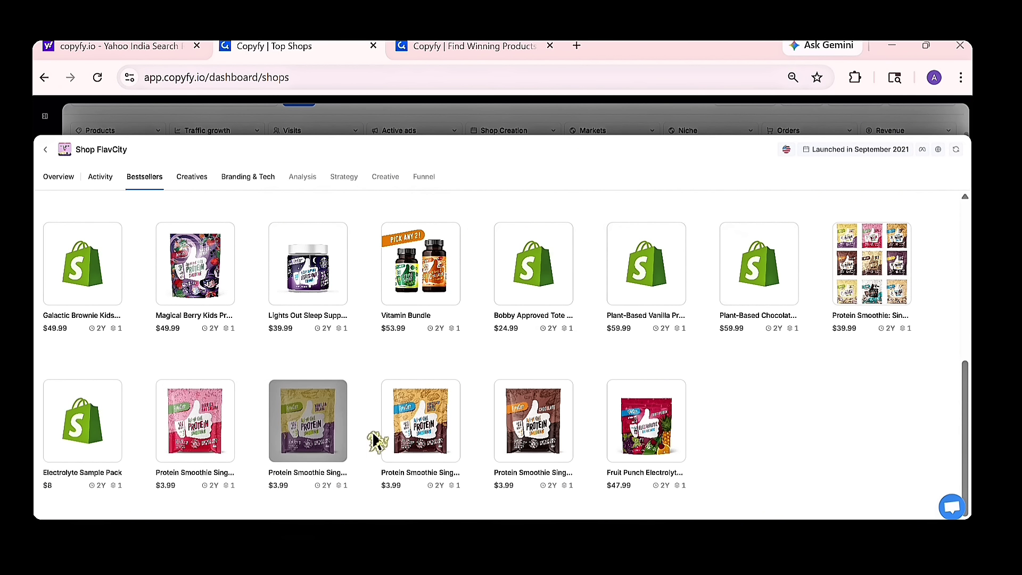
mouse_move(474, 440)
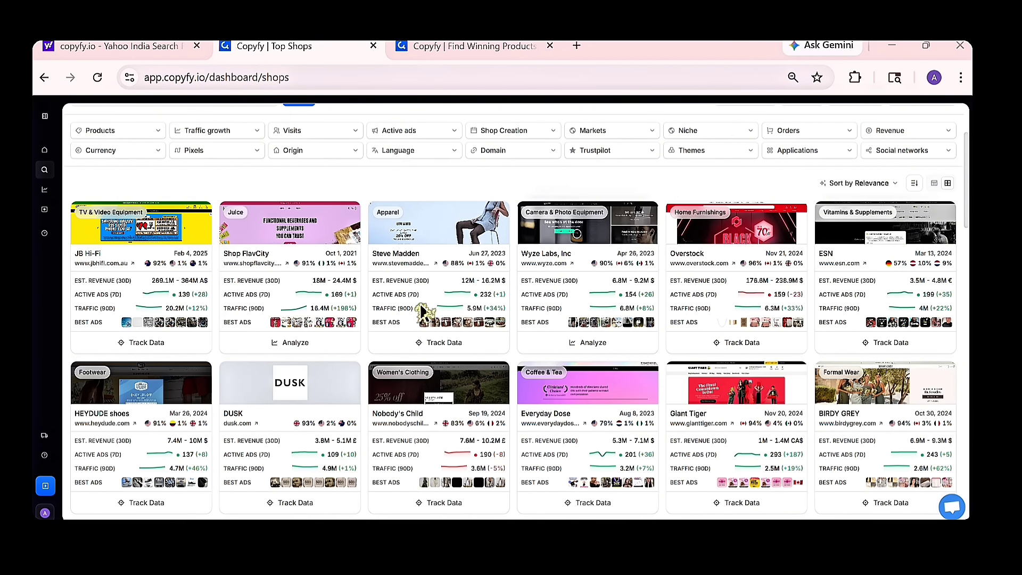
Browse more of the shop cards in Discovery and place the cursor in the shop name or URL search.
scroll(559, 336, down, 7)
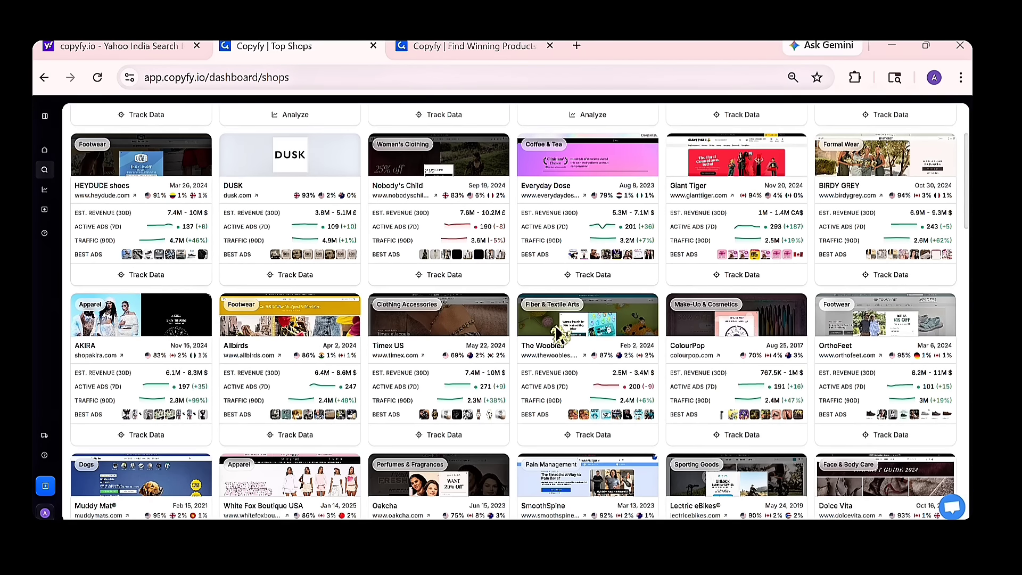
scroll(553, 332, up, 7)
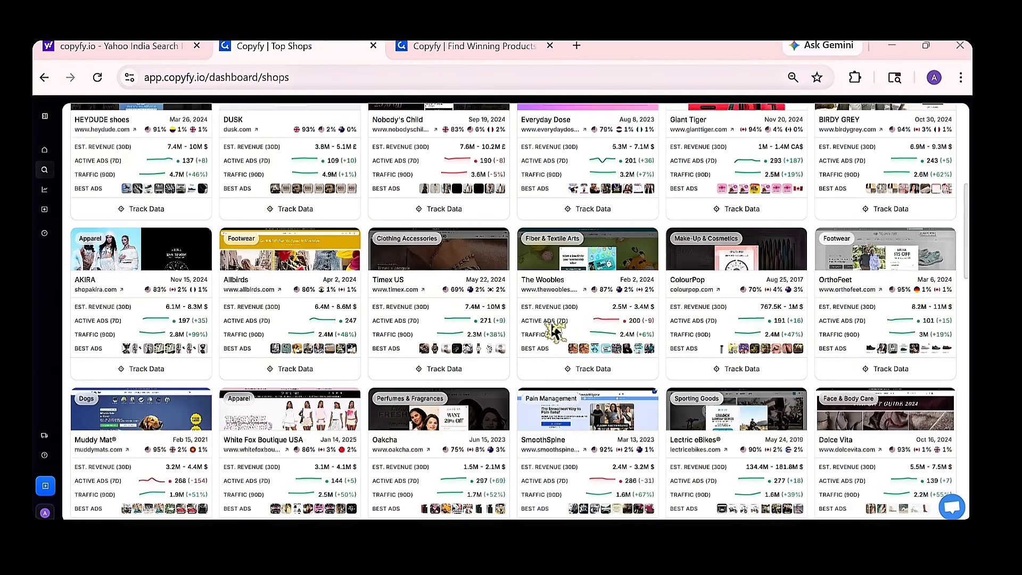
scroll(543, 333, up, 2)
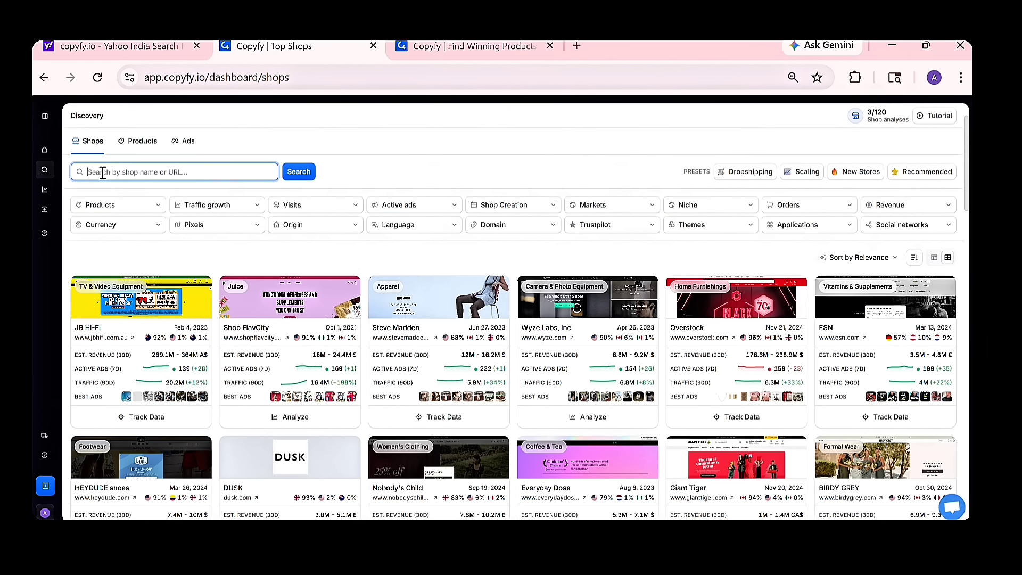
click(103, 173)
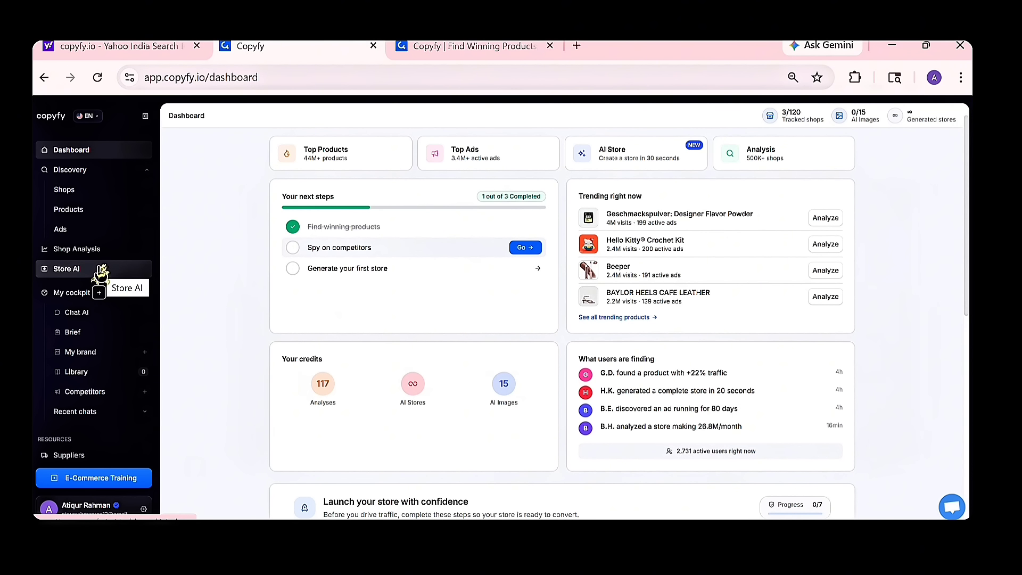
Open Store AI, highlight its page heading, and activate the product URL field.
click(102, 269)
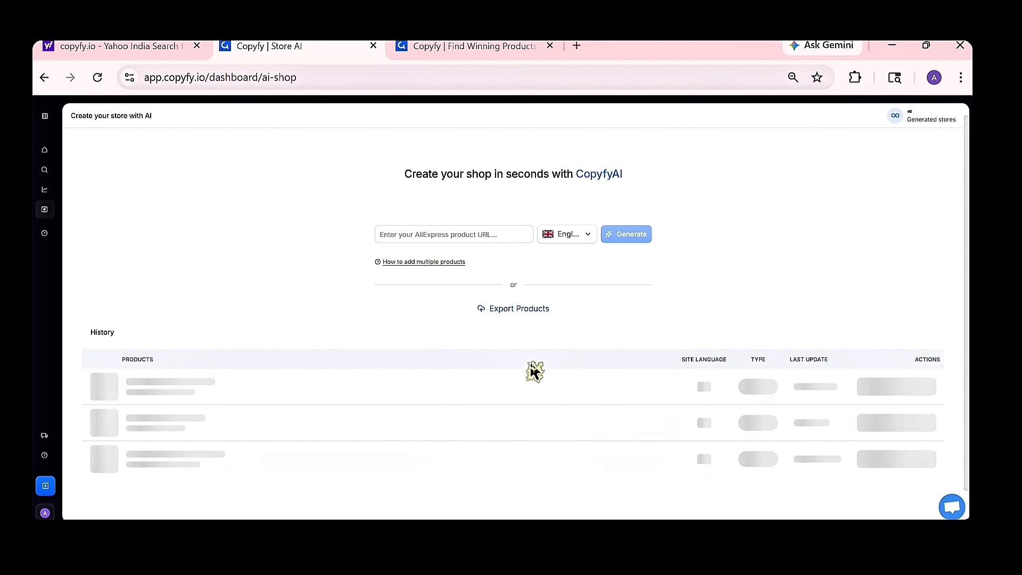
drag(405, 173, 632, 180)
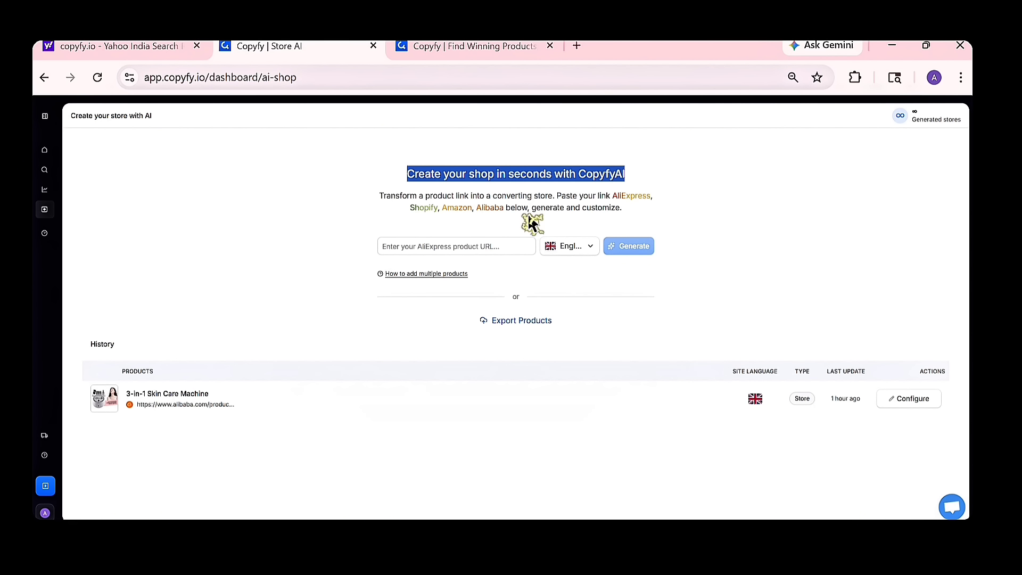
click(415, 250)
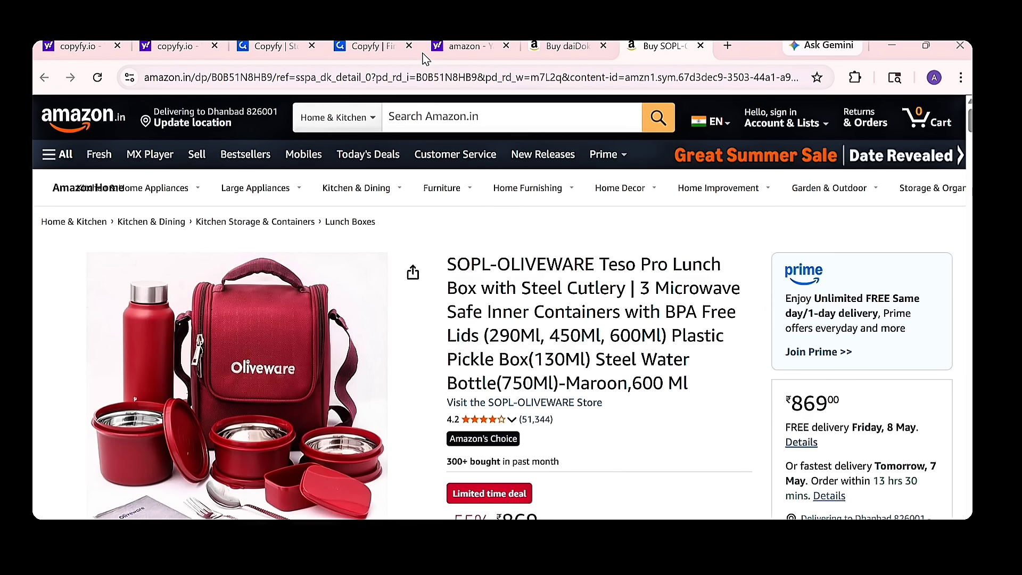
On the Amazon product page, copy the full web address of the SOPL-OLIVEWARE Teso Pro Lunch Box.
scroll(296, 229, down, 3)
scroll(296, 228, up, 3)
click(213, 78)
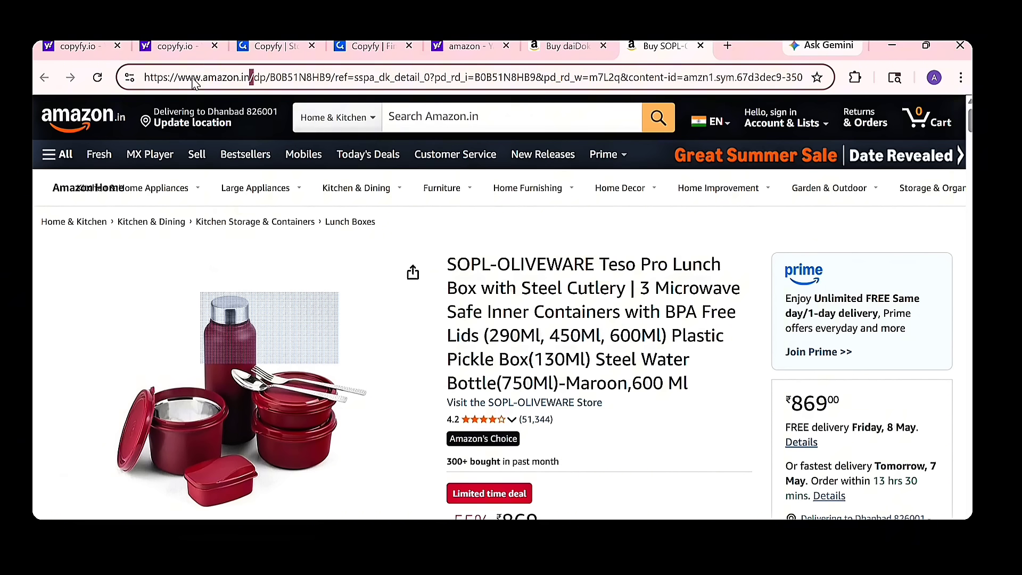
double_click(194, 80)
triple_click(195, 80)
right_click(194, 80)
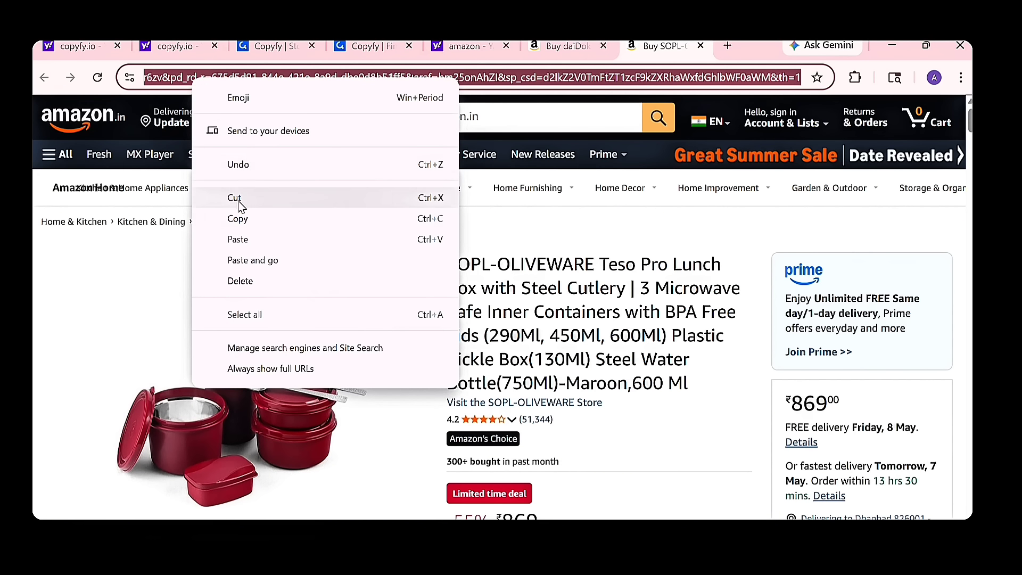
click(240, 218)
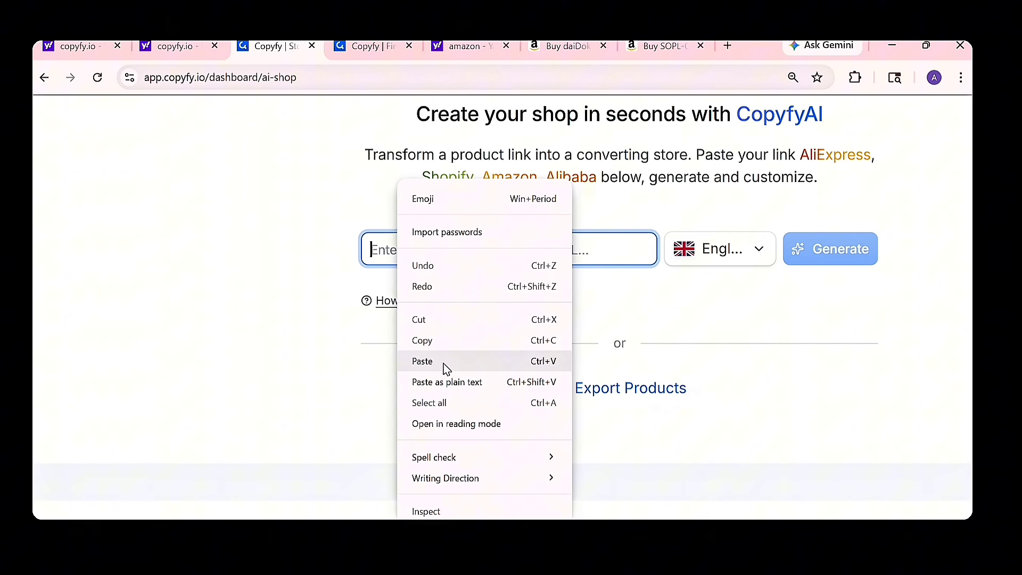
In Copyfy, paste the Amazon product URL, check the language options while keeping English, and generate the store.
click(446, 369)
key(ctrl+minus)
key(ctrl+minus)
key(ctrl+minus)
click(636, 278)
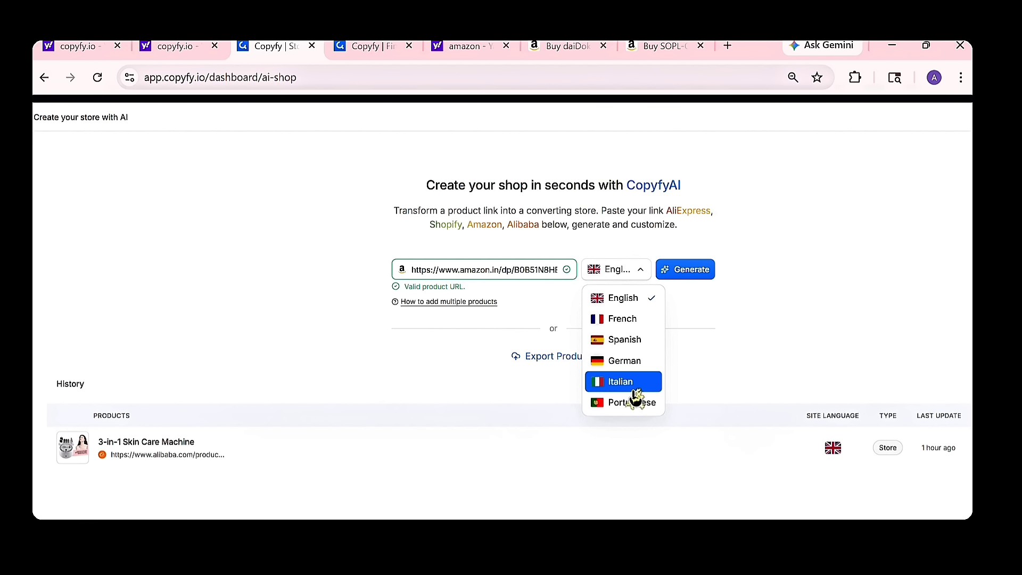
click(686, 286)
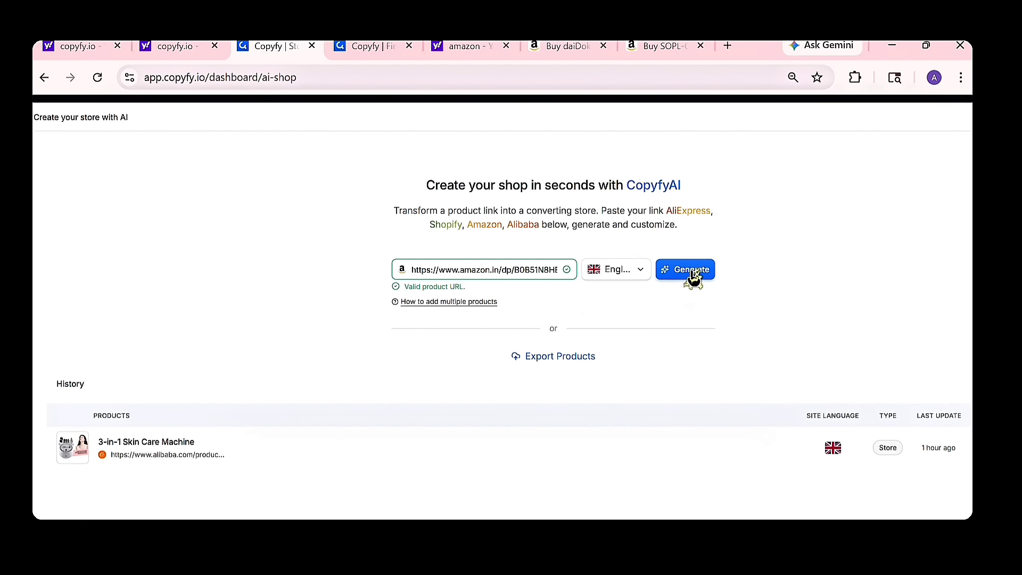
click(692, 272)
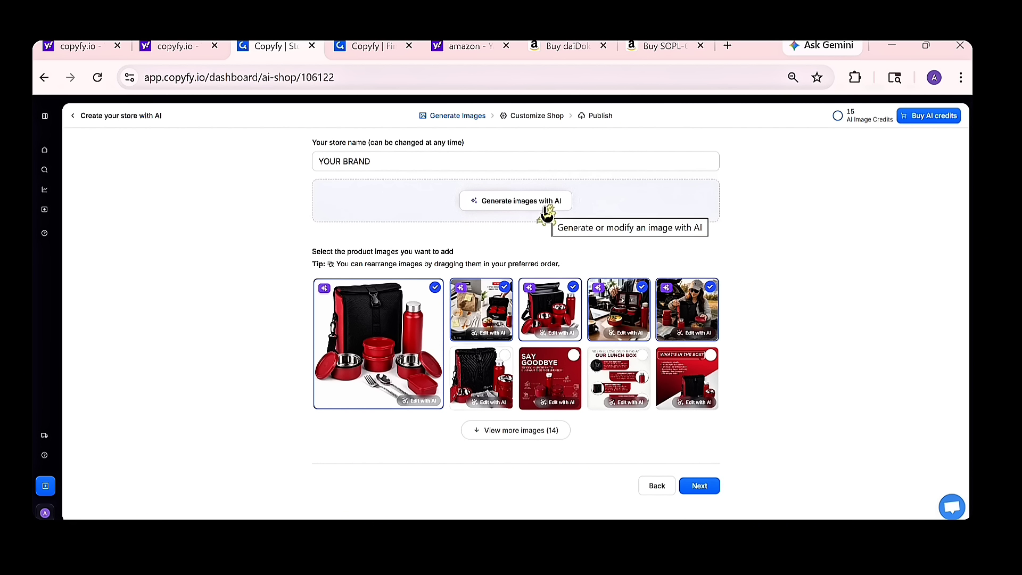
Replace the store name with UrbanTiffin, keep the preselected product images, and continue to shop customization.
drag(320, 162, 473, 179)
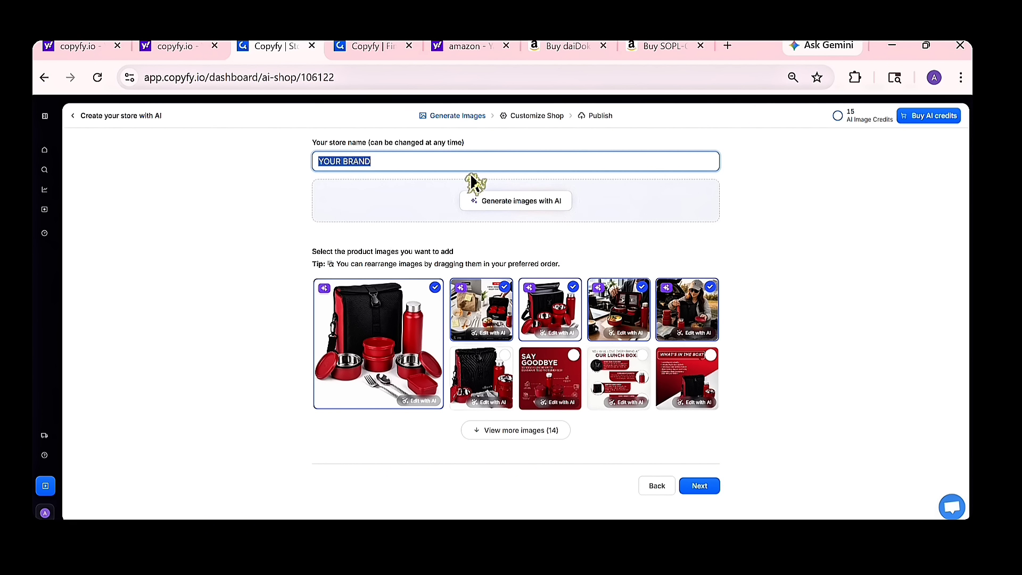
double_click(356, 161)
right_click(356, 161)
click(406, 286)
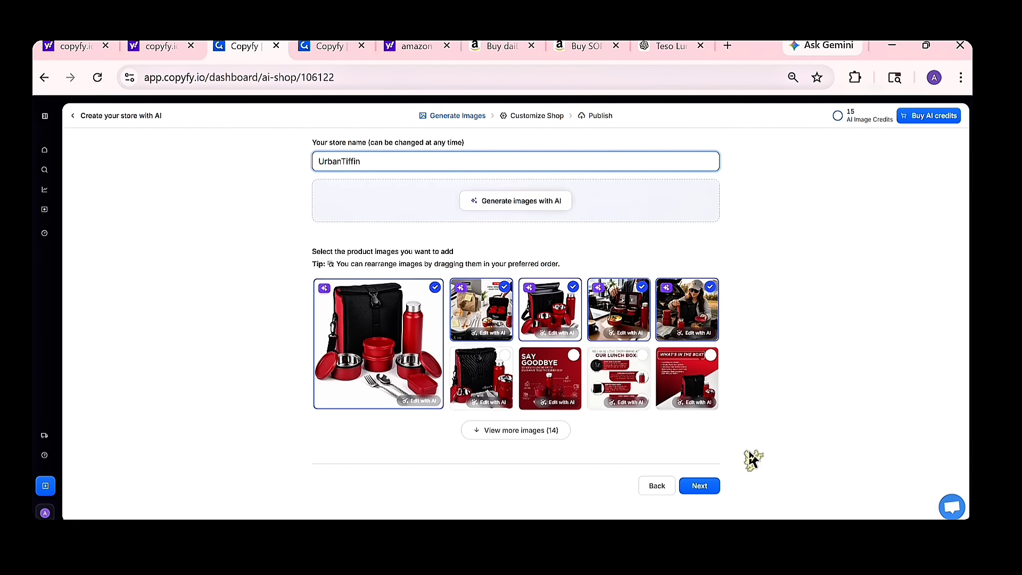
click(704, 487)
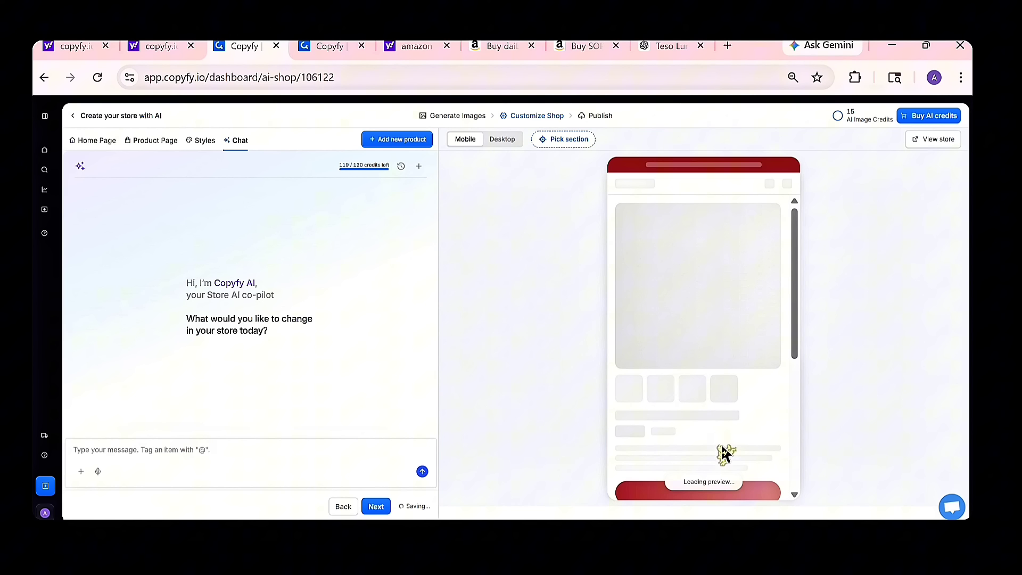
Examine the mobile preview of the generated lunch box product page, from product images and features to the benefits sections.
click(824, 418)
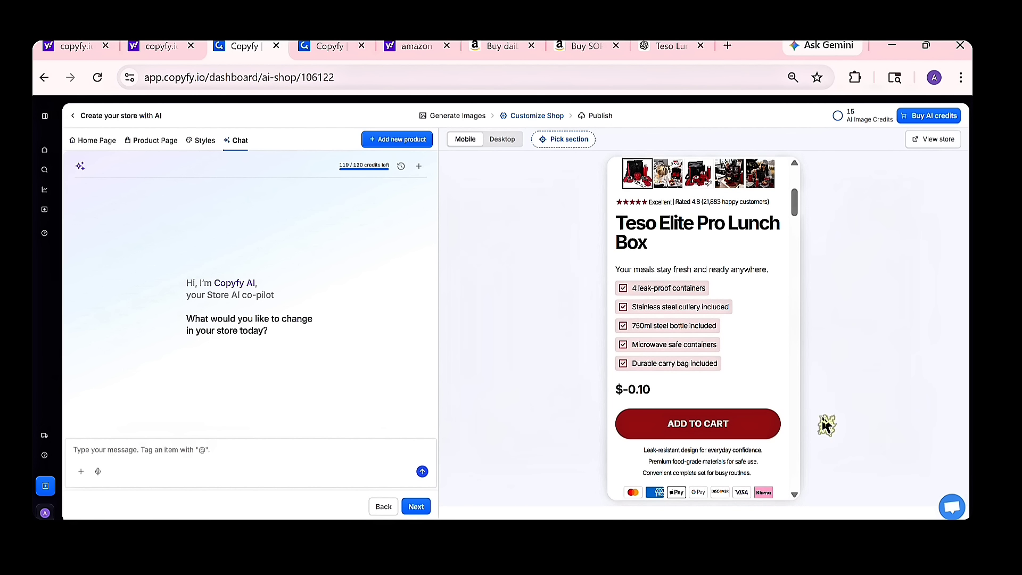
scroll(717, 322, down, 10)
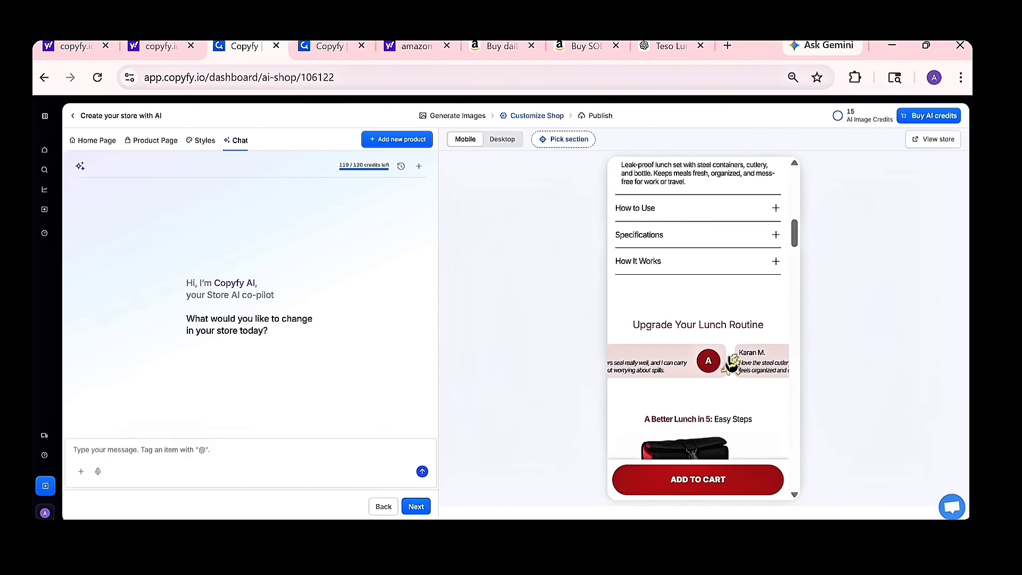
scroll(732, 364, down, 15)
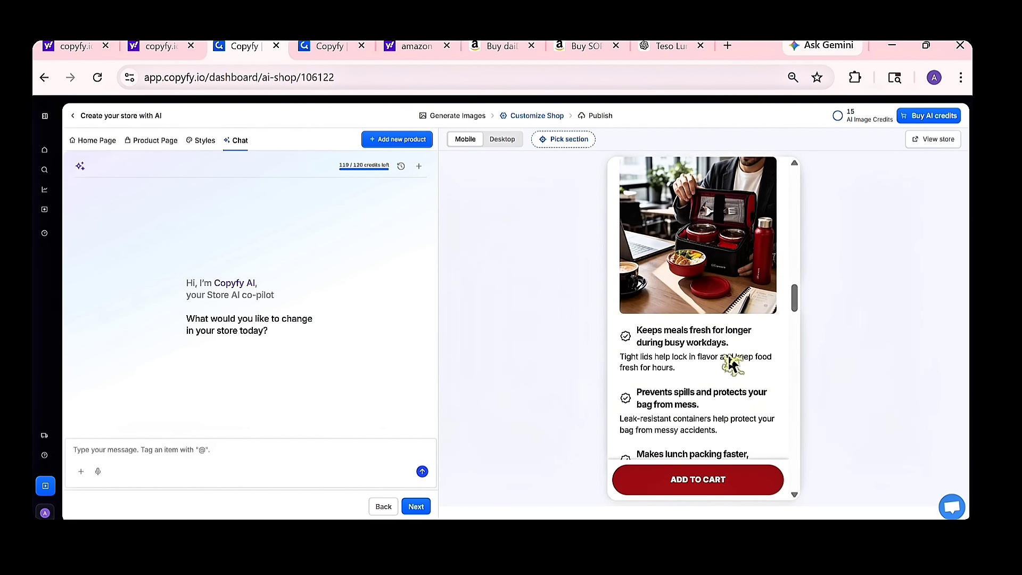
scroll(729, 368, up, 15)
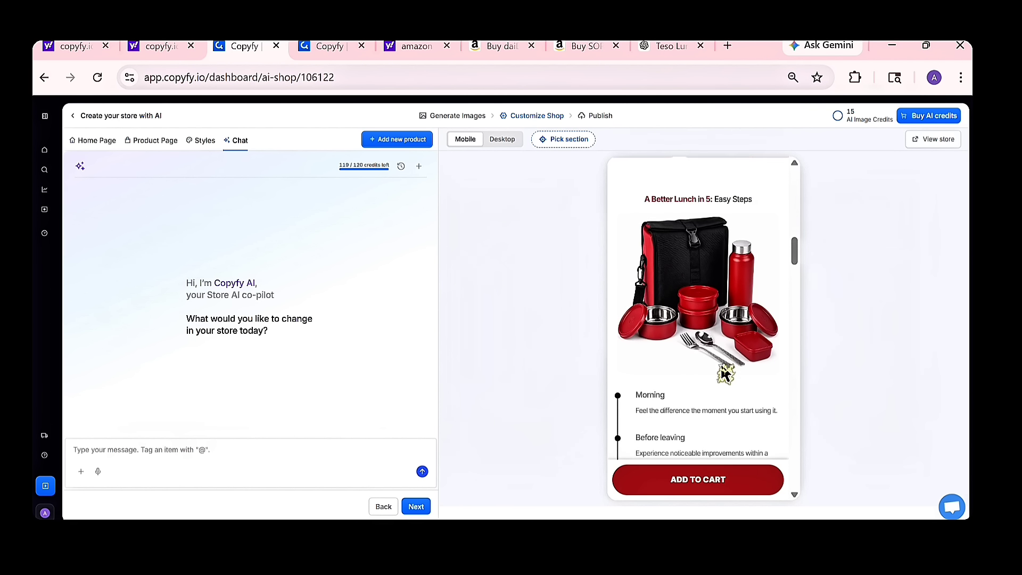
scroll(723, 373, up, 10)
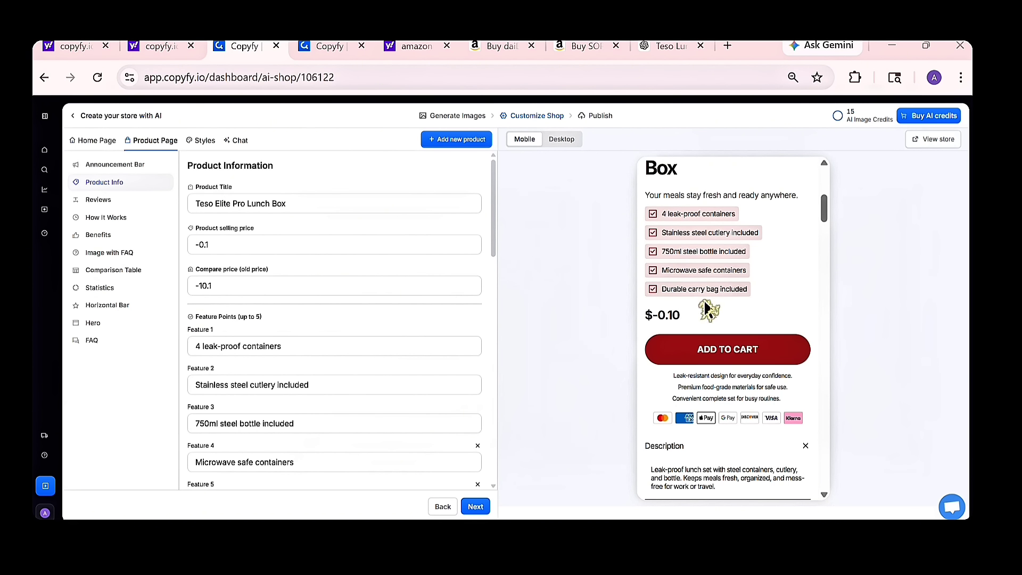
scroll(745, 372, down, 5)
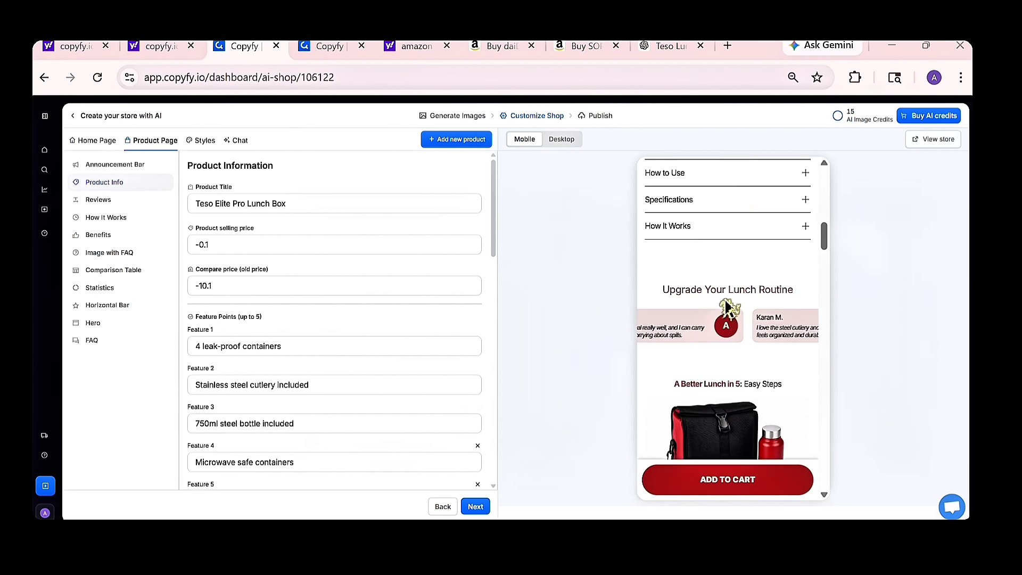
scroll(734, 373, up, 10)
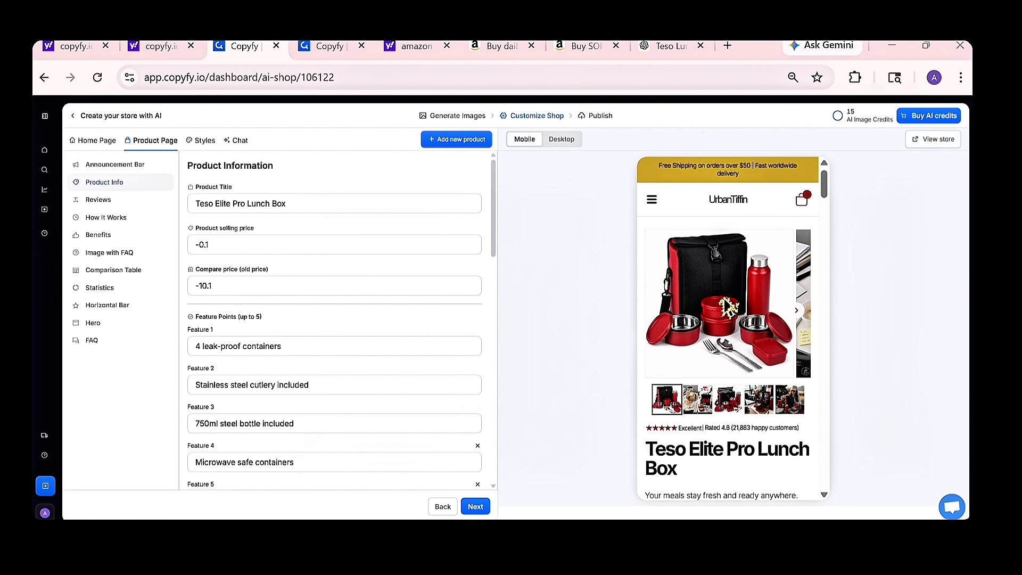
scroll(727, 307, down, 8)
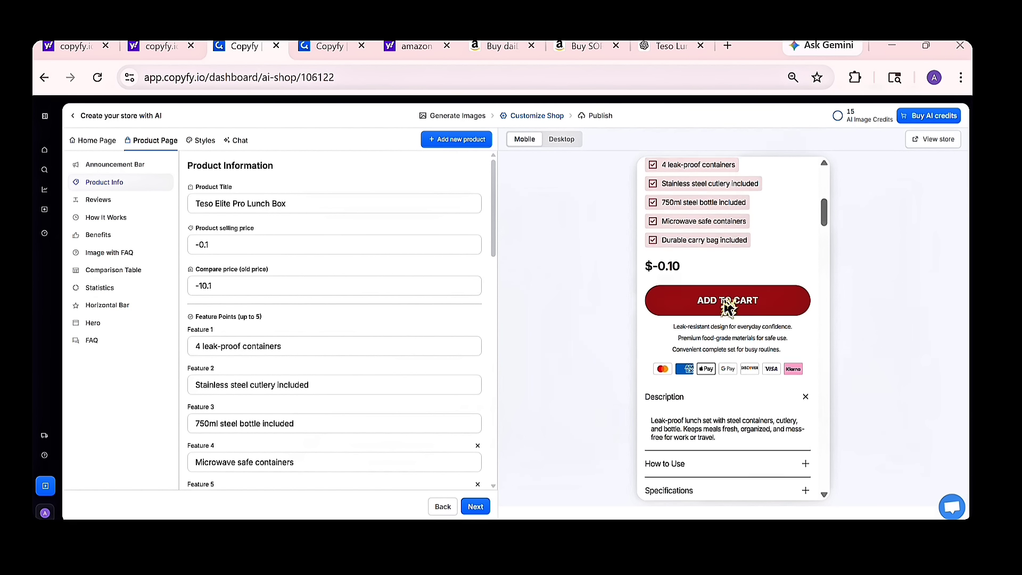
scroll(728, 307, down, 8)
scroll(727, 307, down, 10)
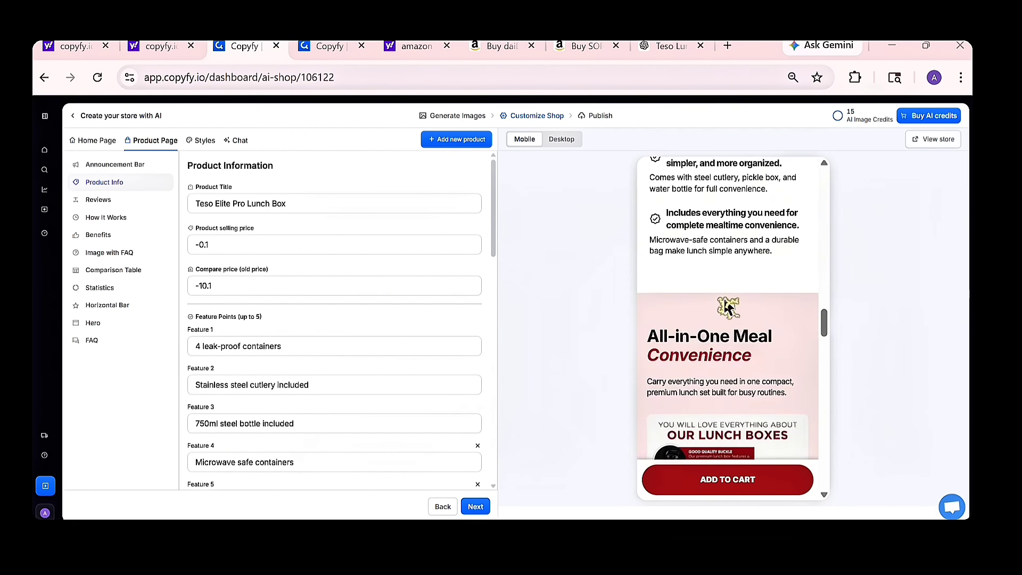
scroll(727, 307, down, 15)
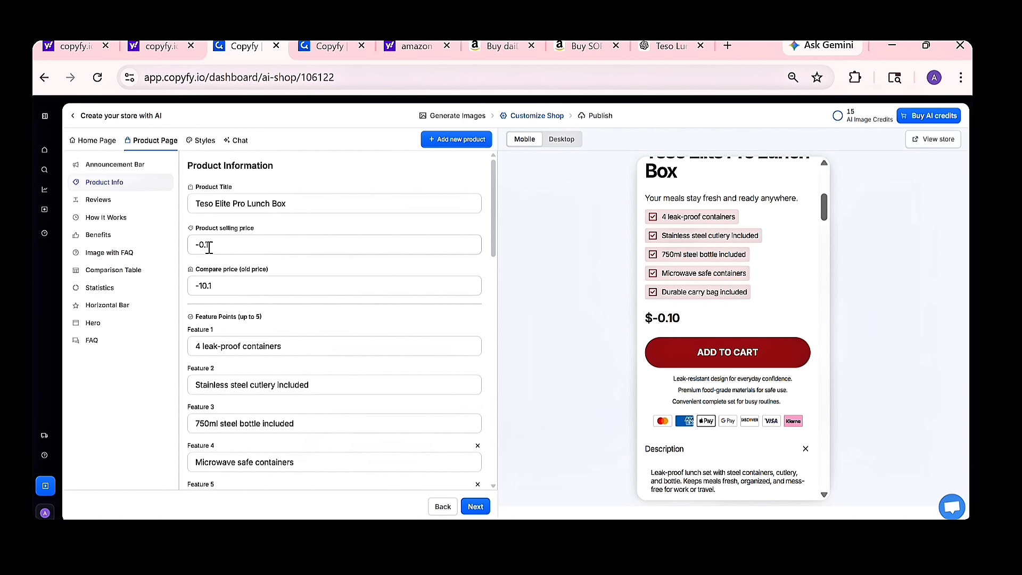
Set the lunch box's product selling price to 29.99 and its compare price to 57.99.
click(209, 246)
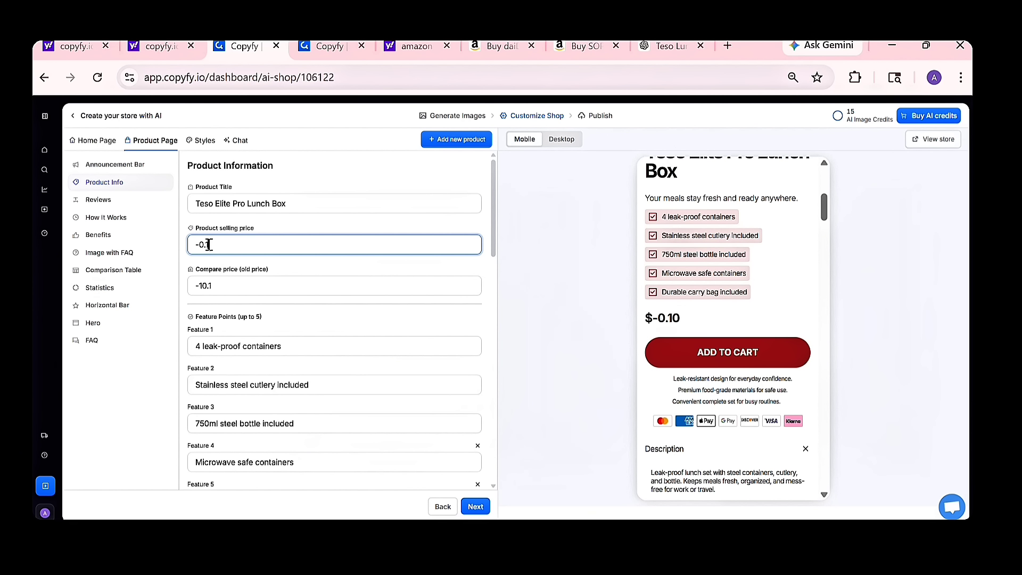
key(ctrl+a)
text(29)
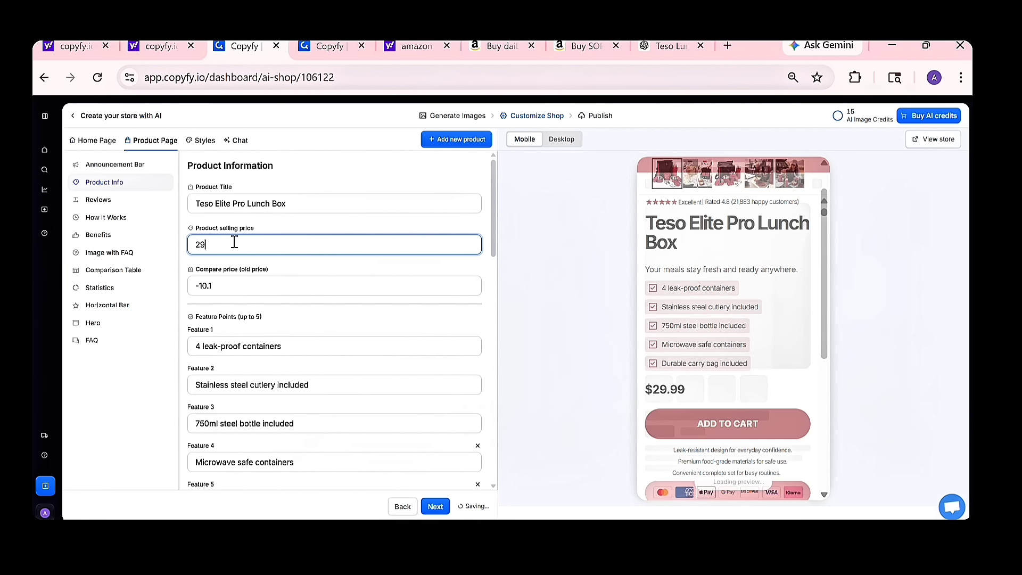
text(.99)
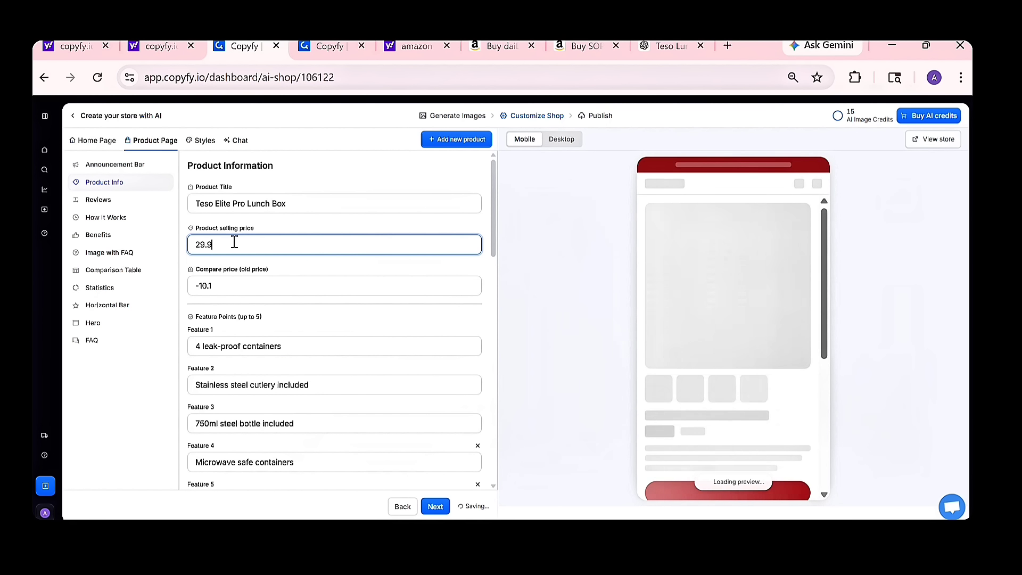
click(238, 292)
key(ctrl+a)
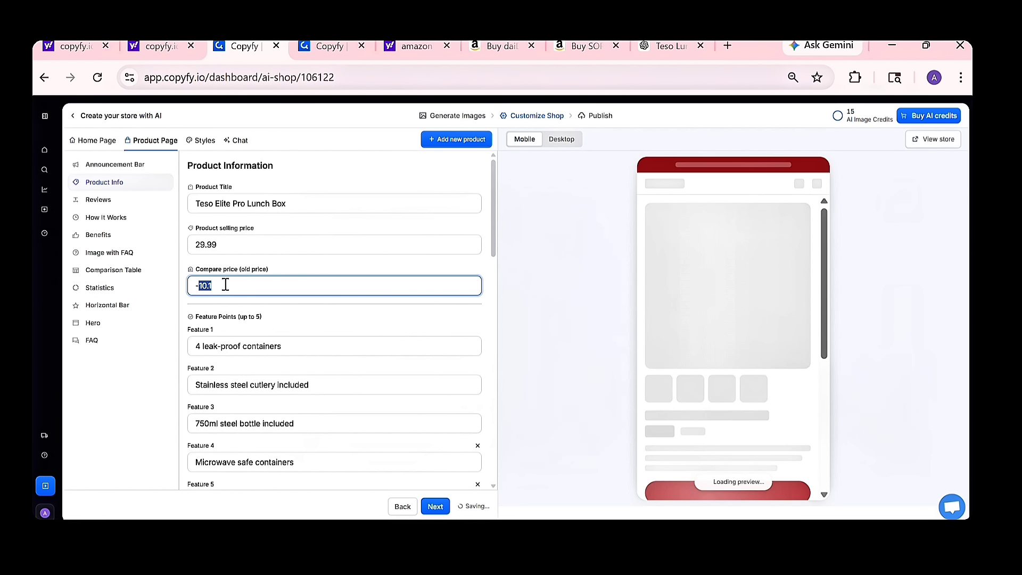
text(57.99)
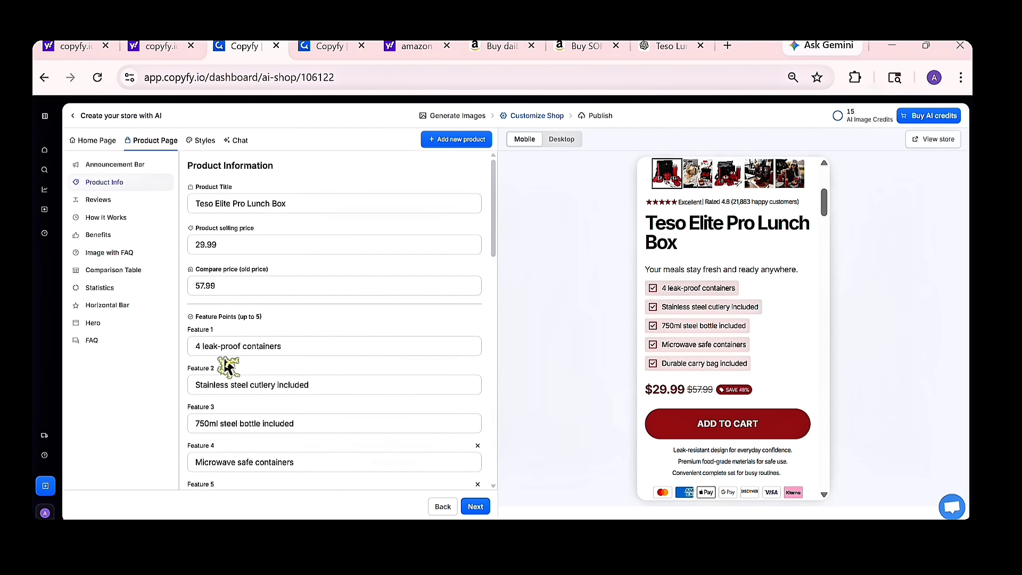
Review the remaining product information, including feature points, product images, review rating and guarantee badges.
scroll(224, 346, down, 2)
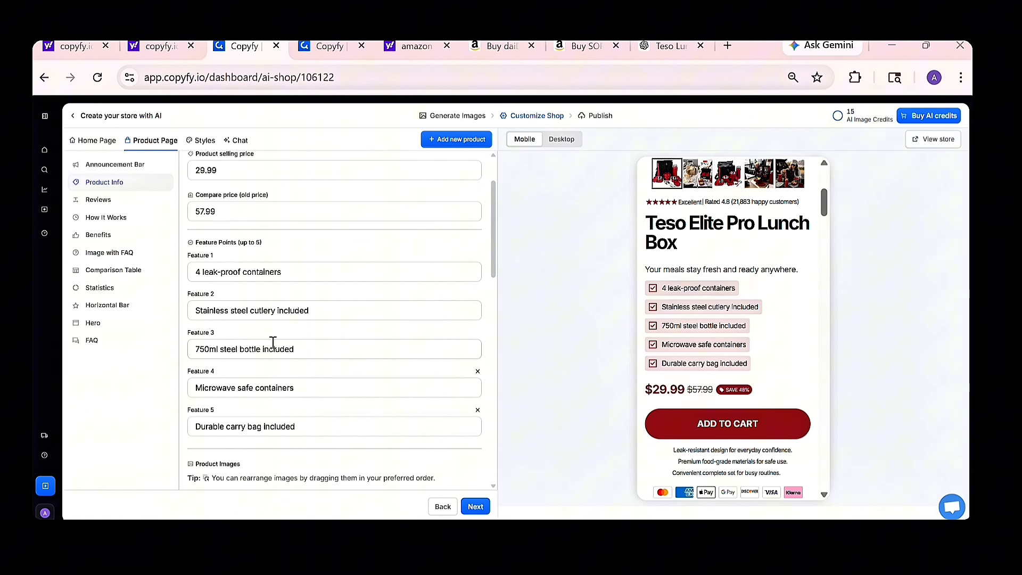
scroll(273, 342, down, 4)
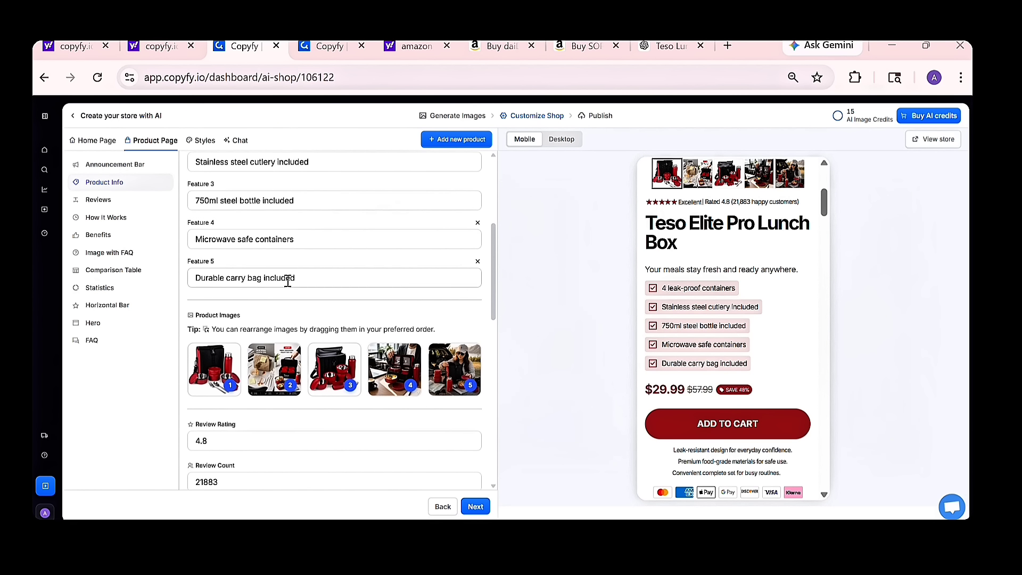
scroll(299, 257, up, 4)
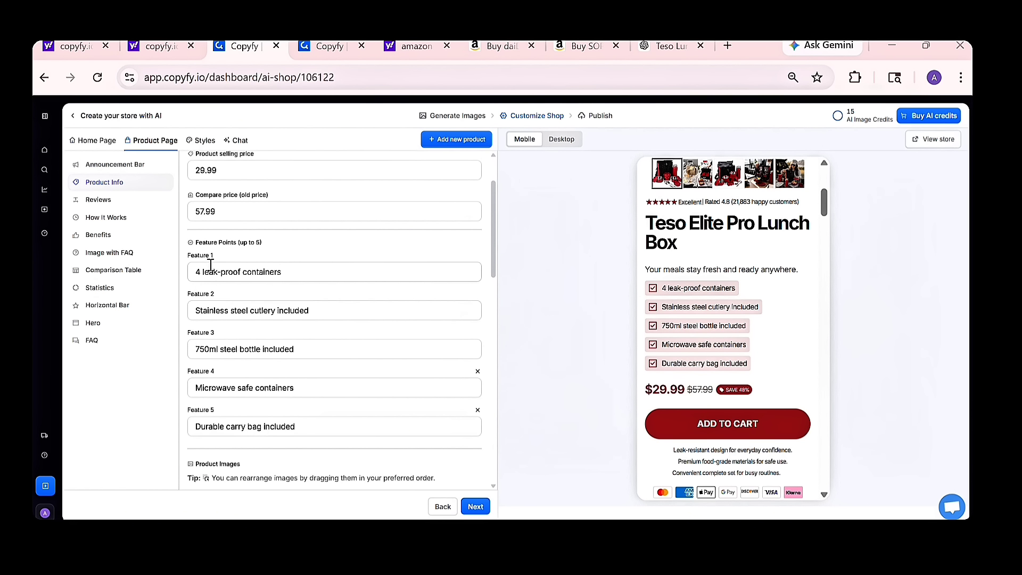
scroll(211, 264, down, 10)
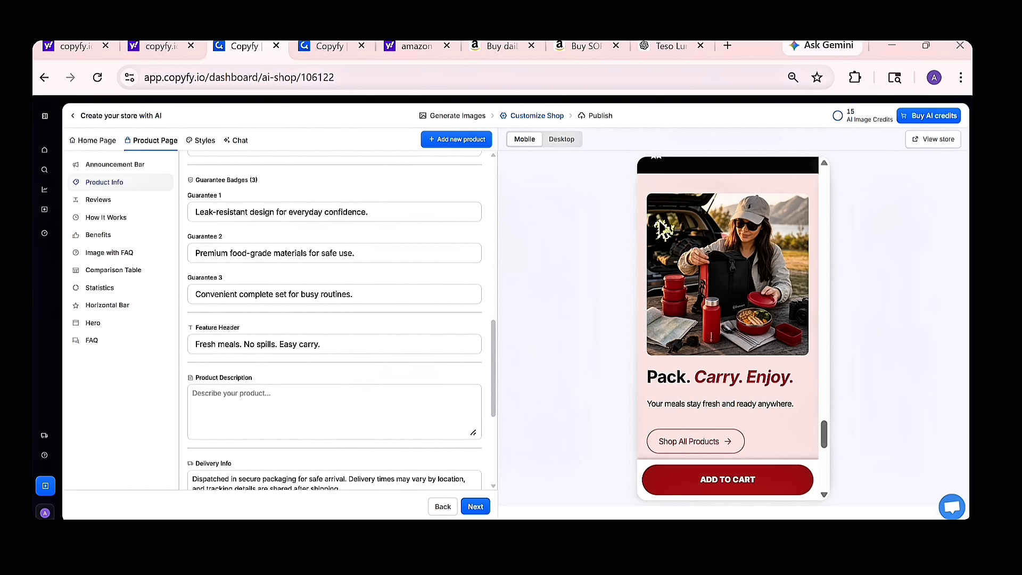
Review the rest of the mobile product page preview, and examine the desktop preview from the product header to the comparison section.
scroll(663, 228, down, 8)
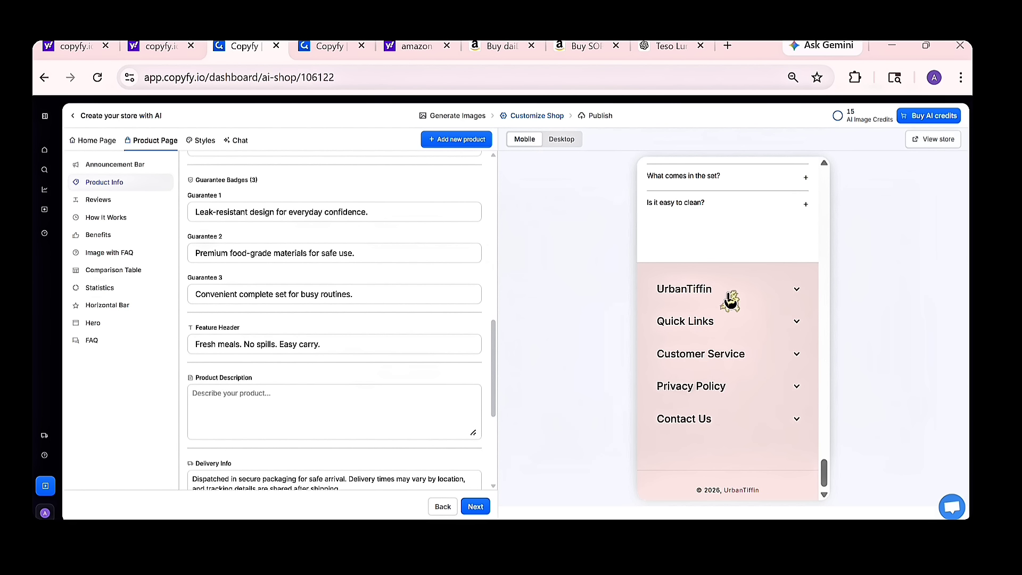
scroll(730, 296, up, 10)
click(561, 139)
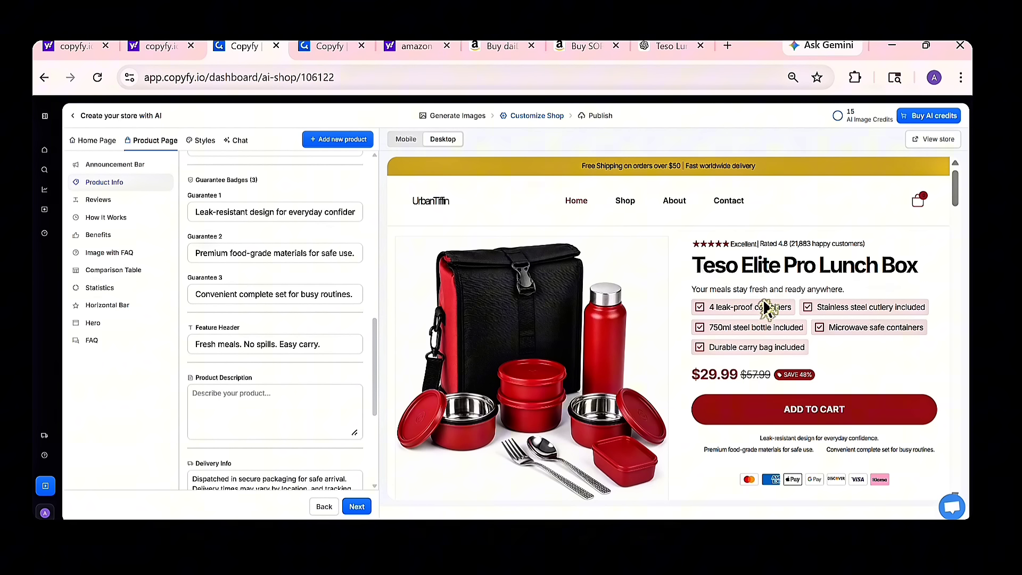
scroll(767, 308, down, 15)
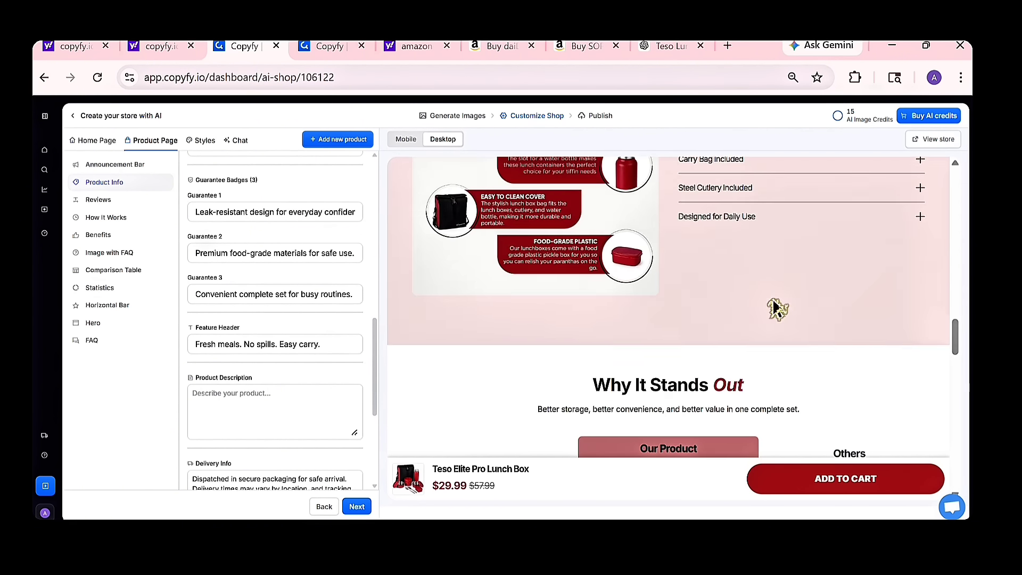
scroll(776, 306, down, 8)
Try several preset color palettes, apply the brown one with action color #9a4e34 and surface color #ebddd3, and proceed to publishing.
click(202, 140)
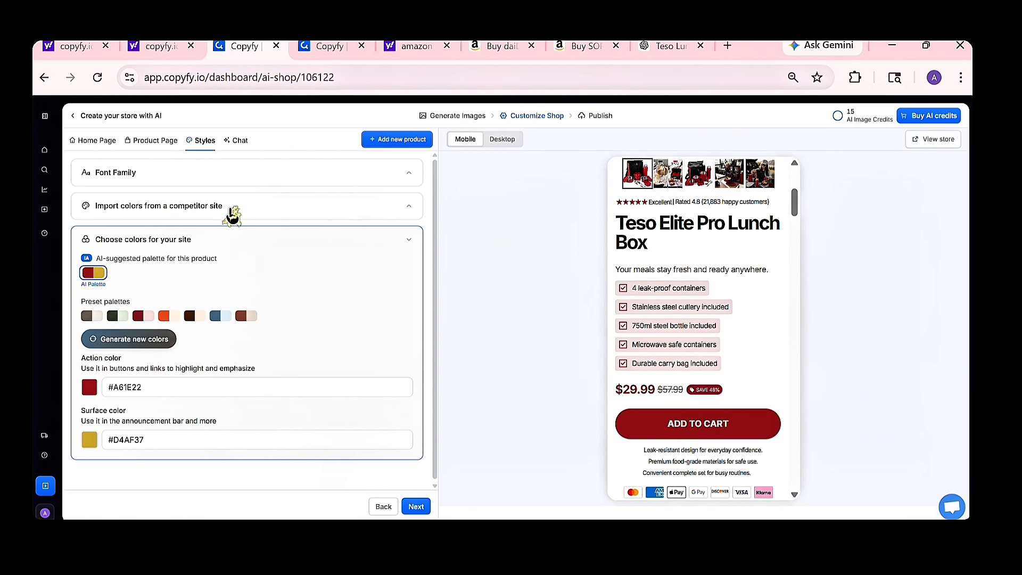
click(245, 315)
click(216, 315)
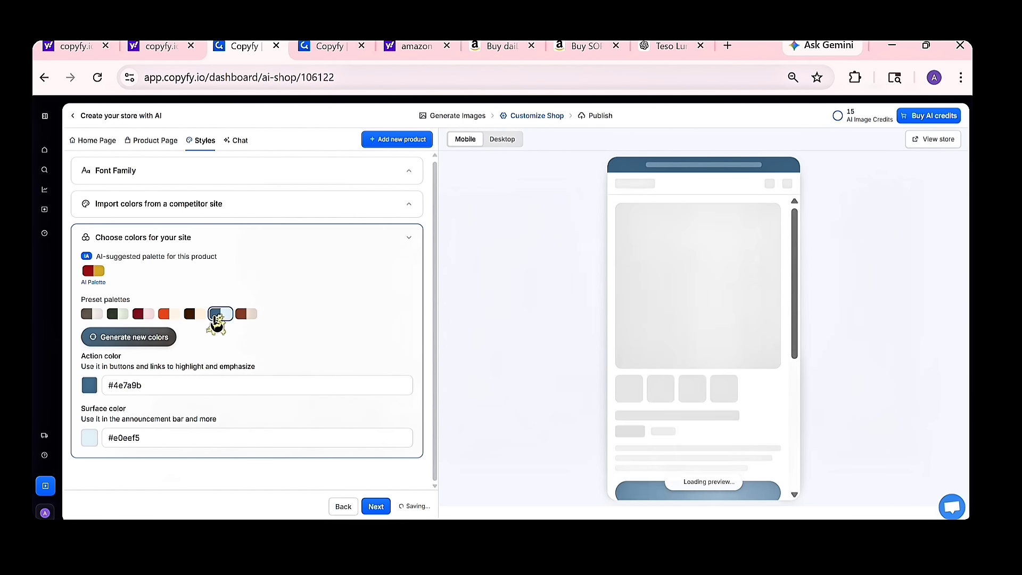
click(142, 315)
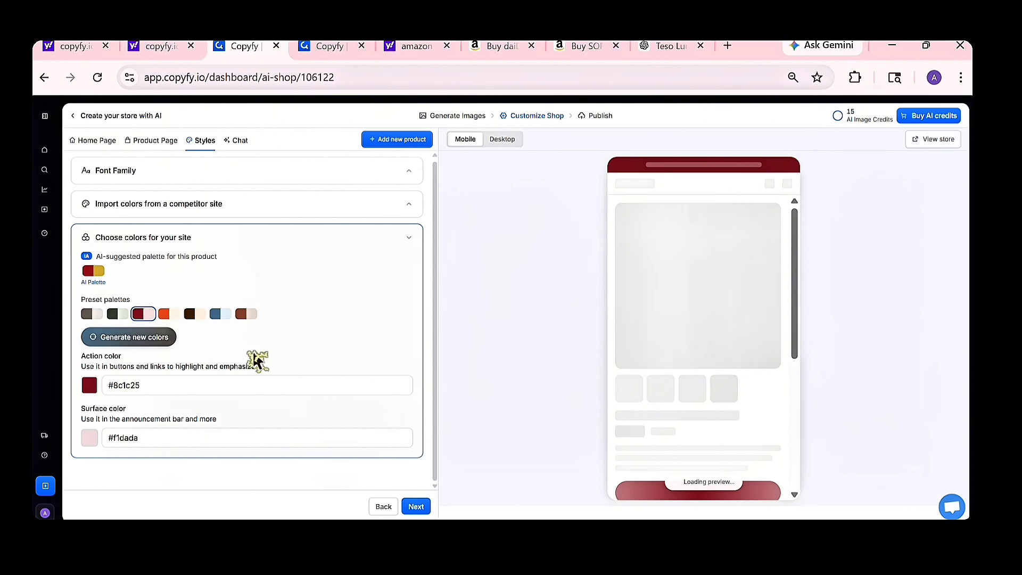
click(242, 315)
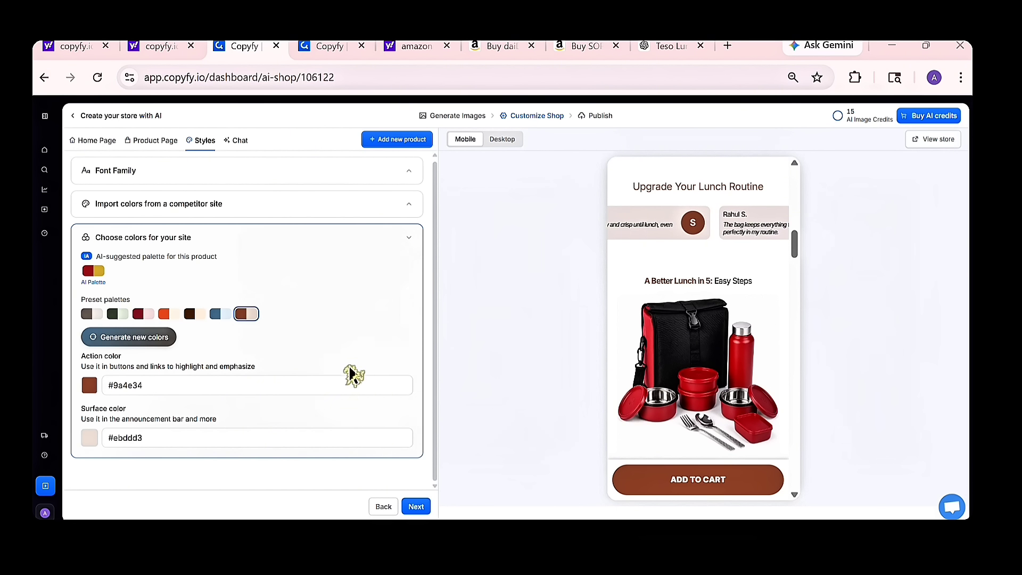
click(415, 506)
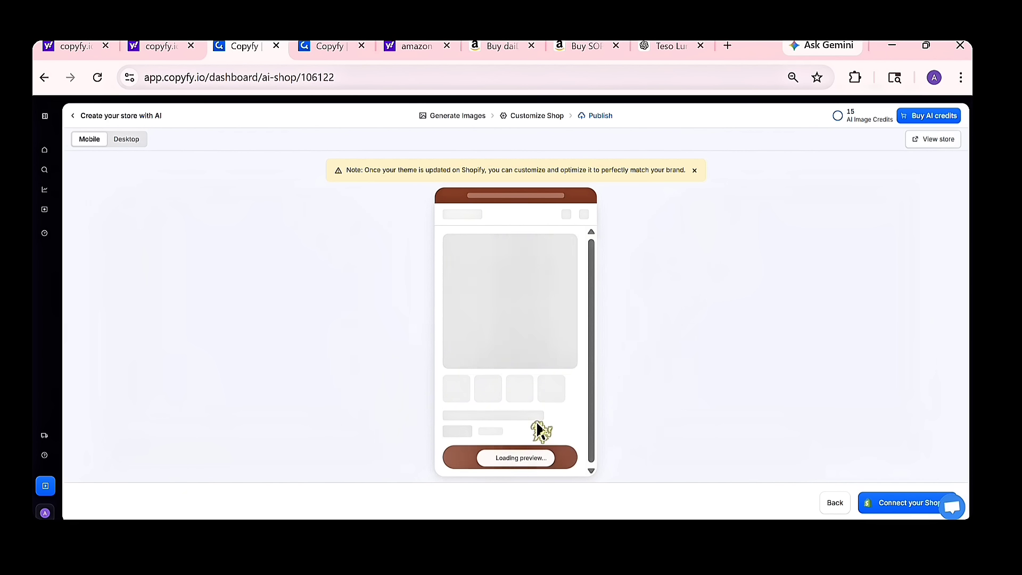
scroll(539, 430, down, 10)
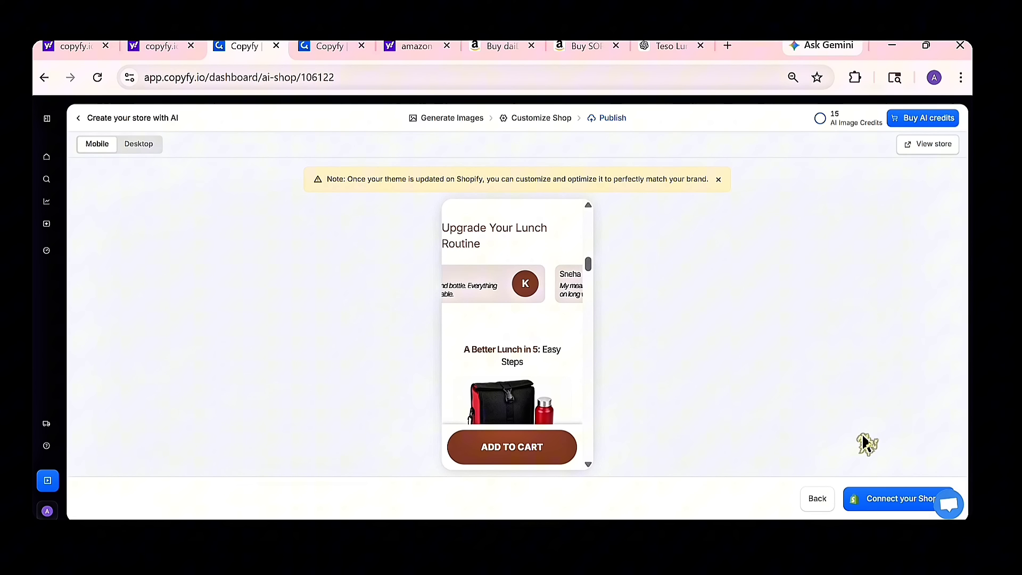
Connect the existing Shopify store by installing the Copyfy app on it and granting the requested data access.
click(903, 502)
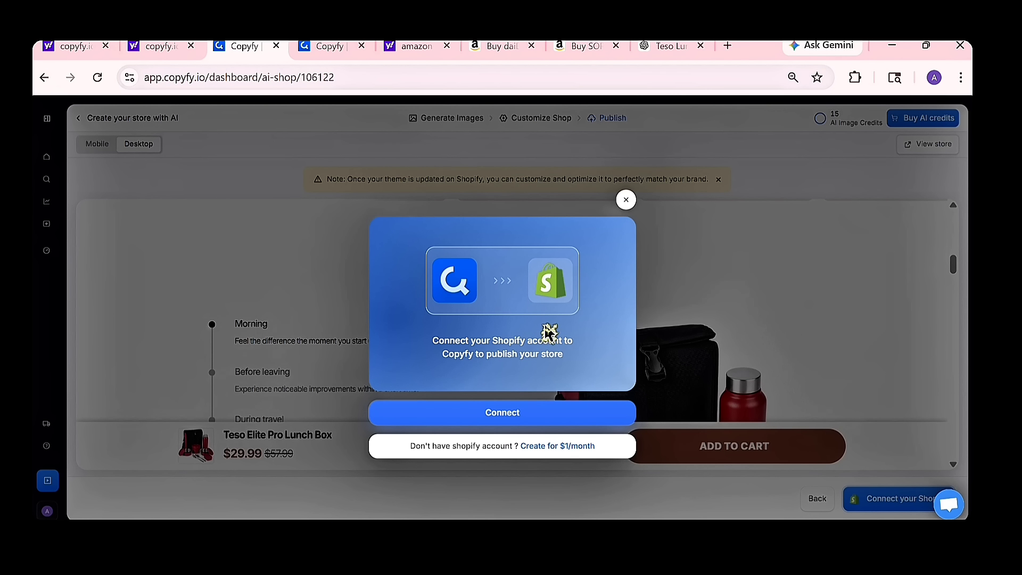
click(476, 414)
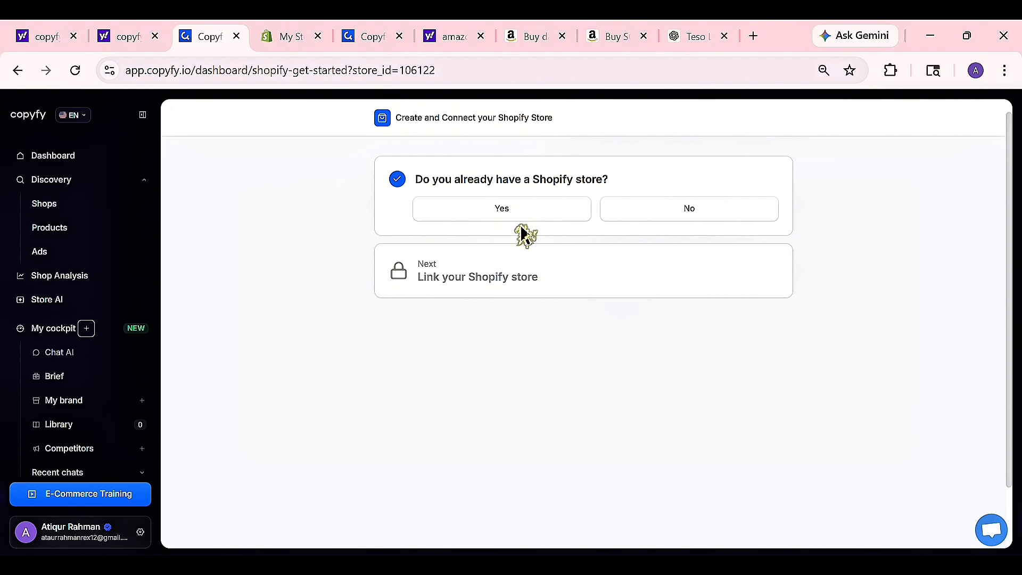
click(452, 212)
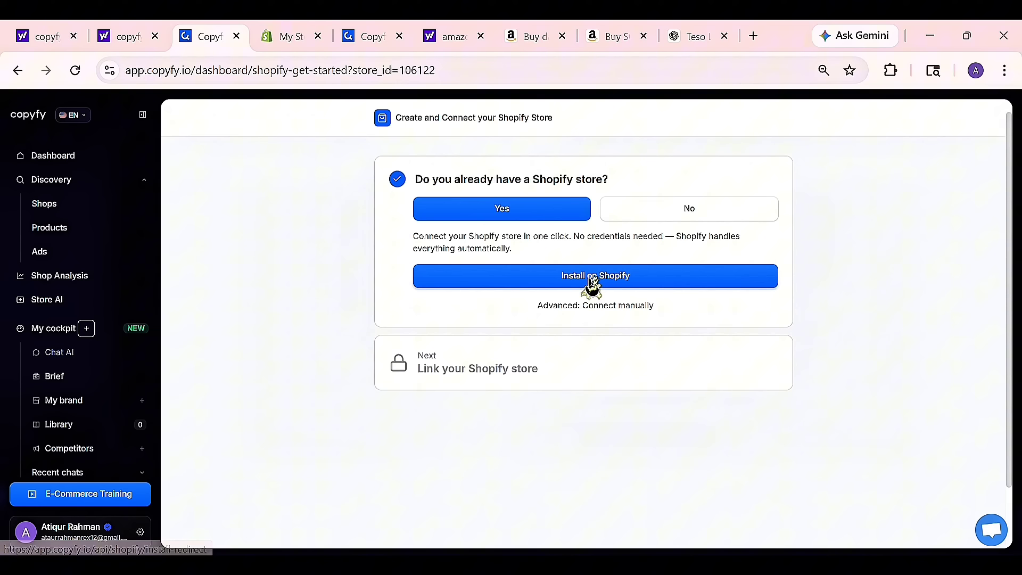
click(620, 281)
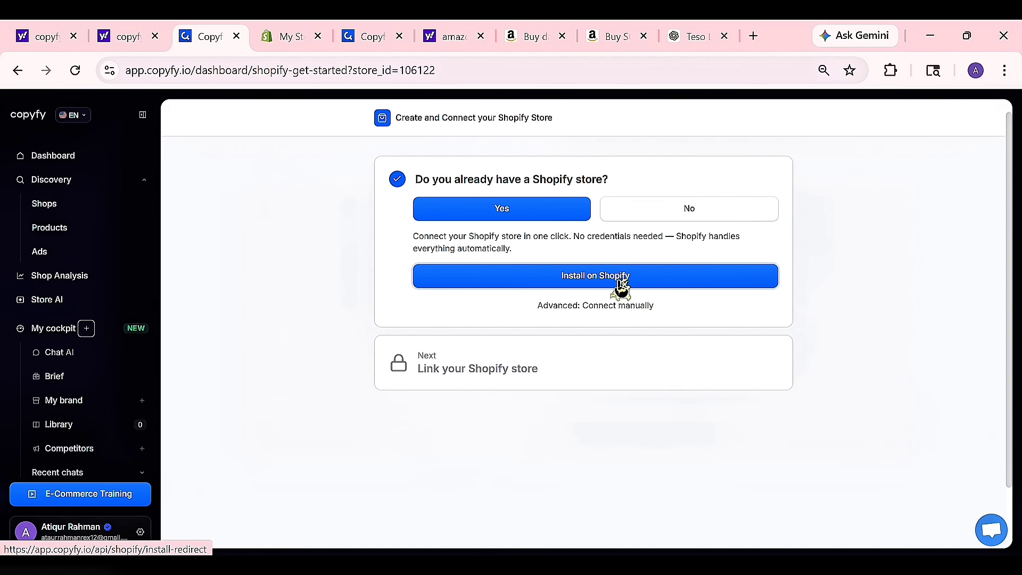
click(481, 386)
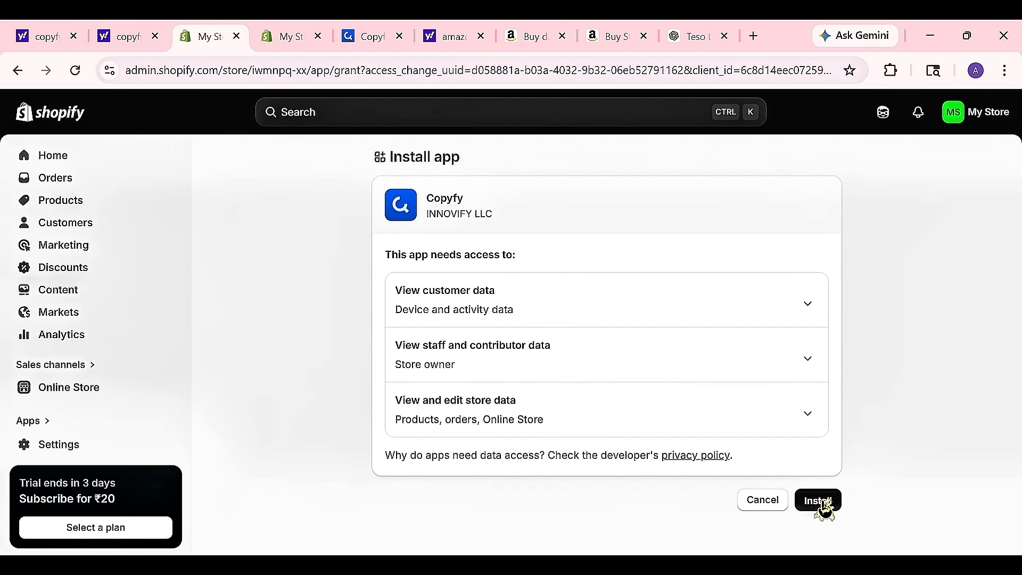
click(824, 505)
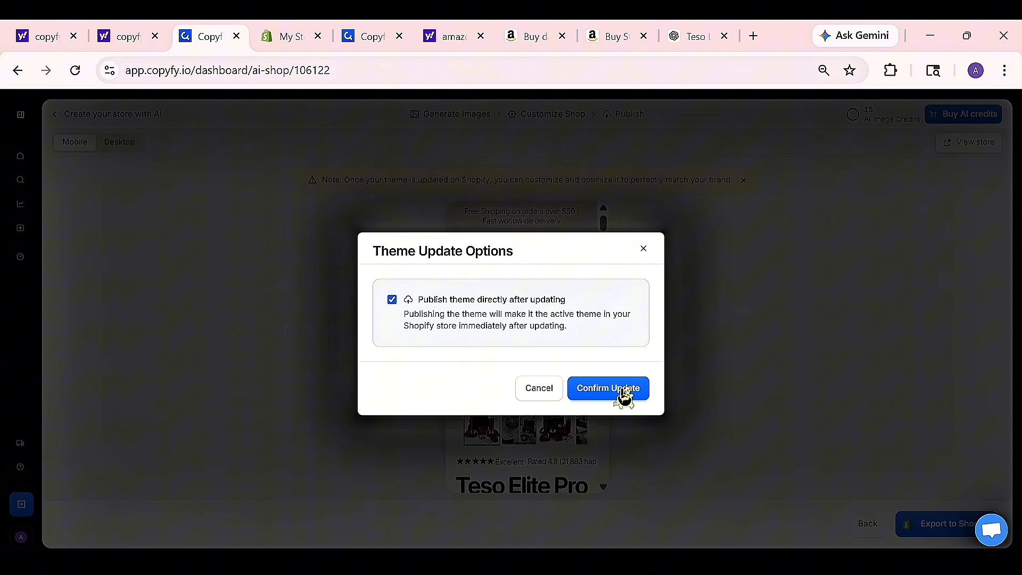
Export the theme to Shopify with direct publishing after updating enabled, and open the live storefront from the themes page.
click(624, 393)
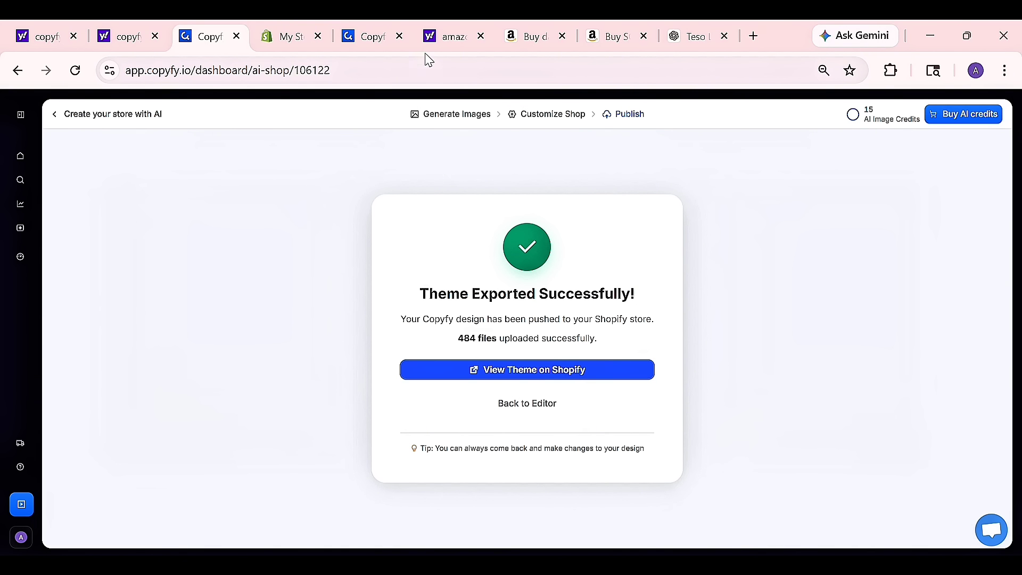
click(549, 379)
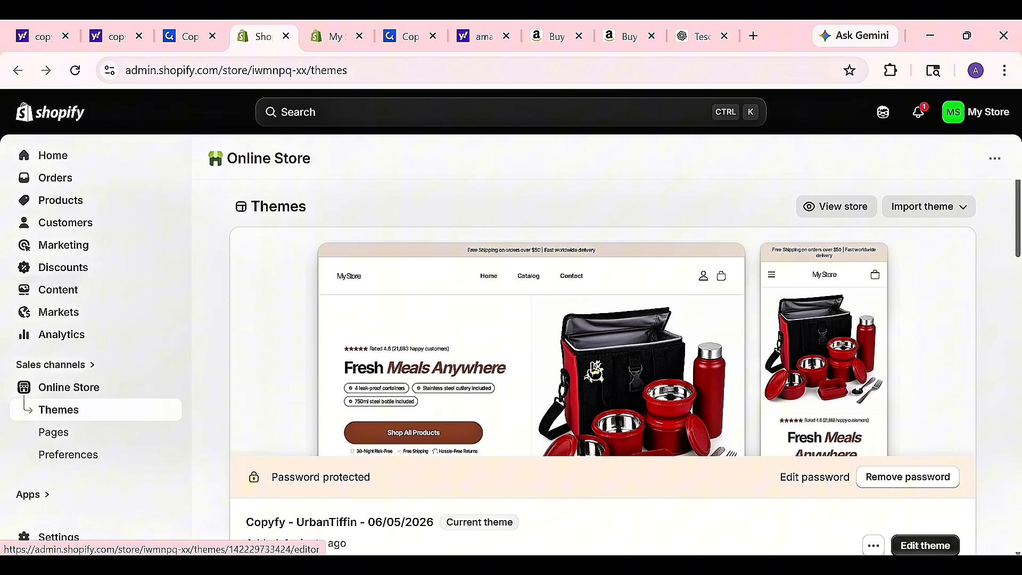
click(593, 369)
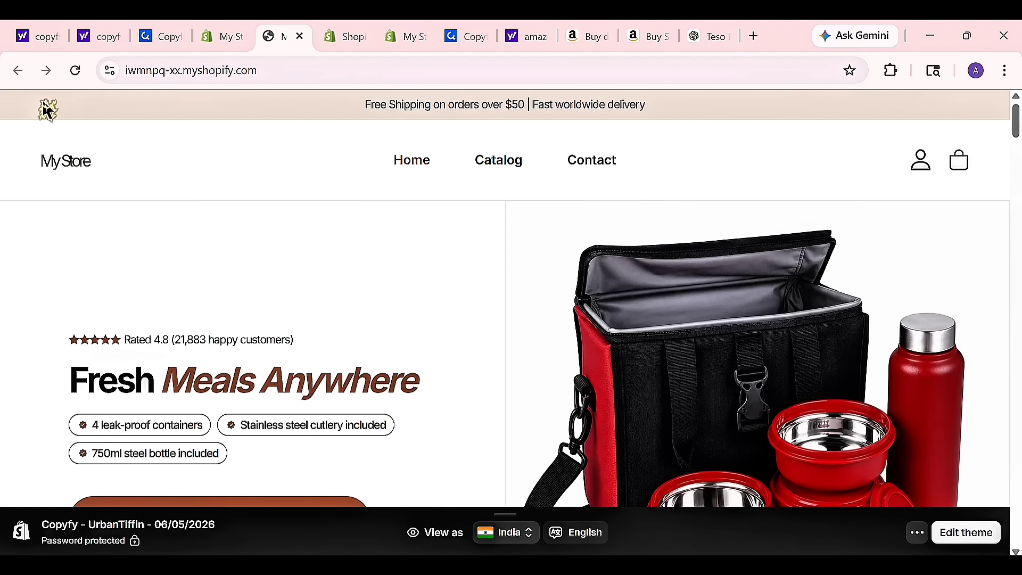
Examine the published storefront, covering the home page sections, the catalog and the contact page with its form.
scroll(661, 273, down, 10)
scroll(474, 381, up, 10)
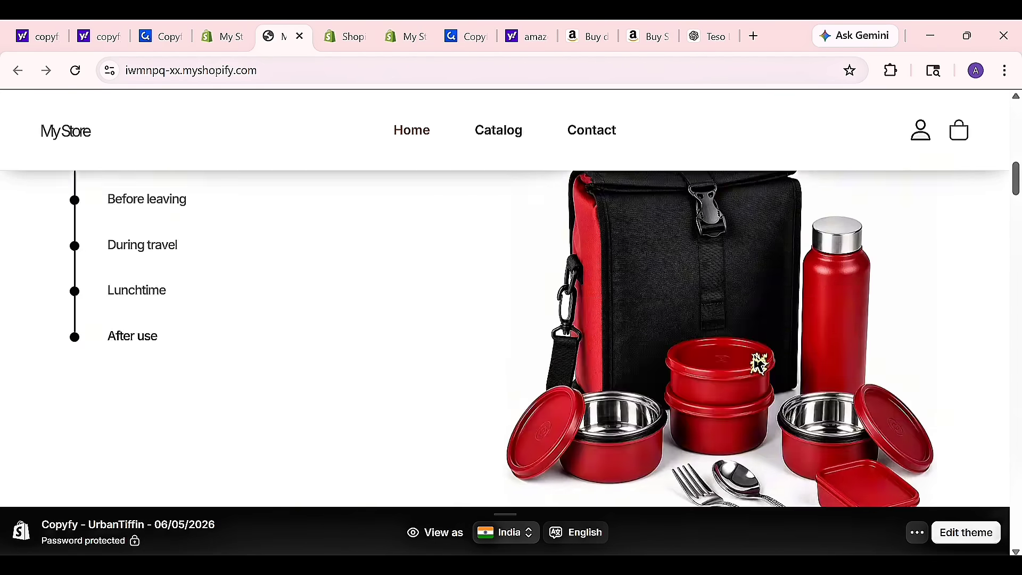
click(298, 365)
scroll(760, 366, down, 15)
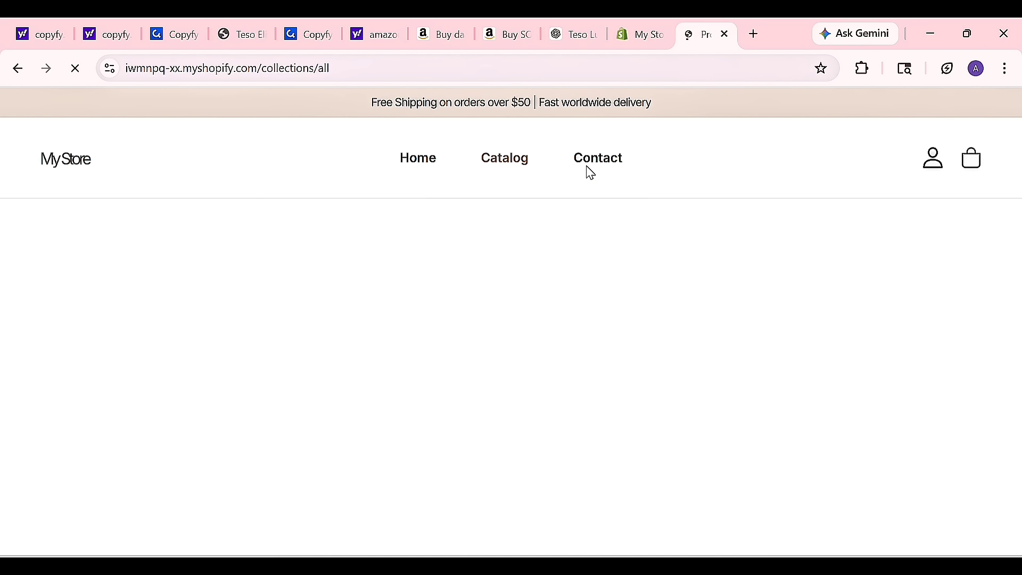
click(589, 168)
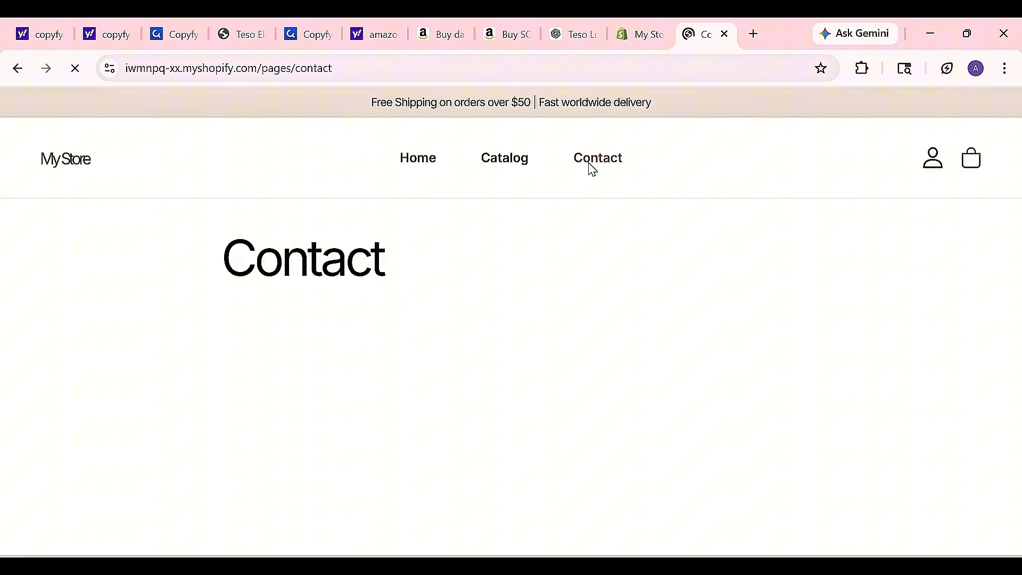
scroll(292, 378, down, 5)
scroll(547, 406, up, 3)
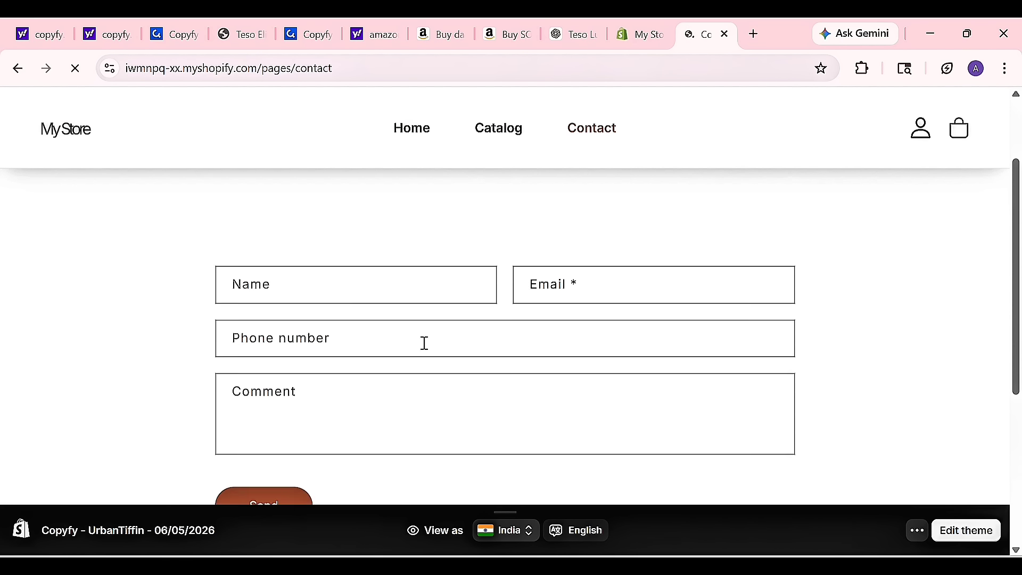
click(308, 366)
scroll(319, 366, up, 2)
click(534, 371)
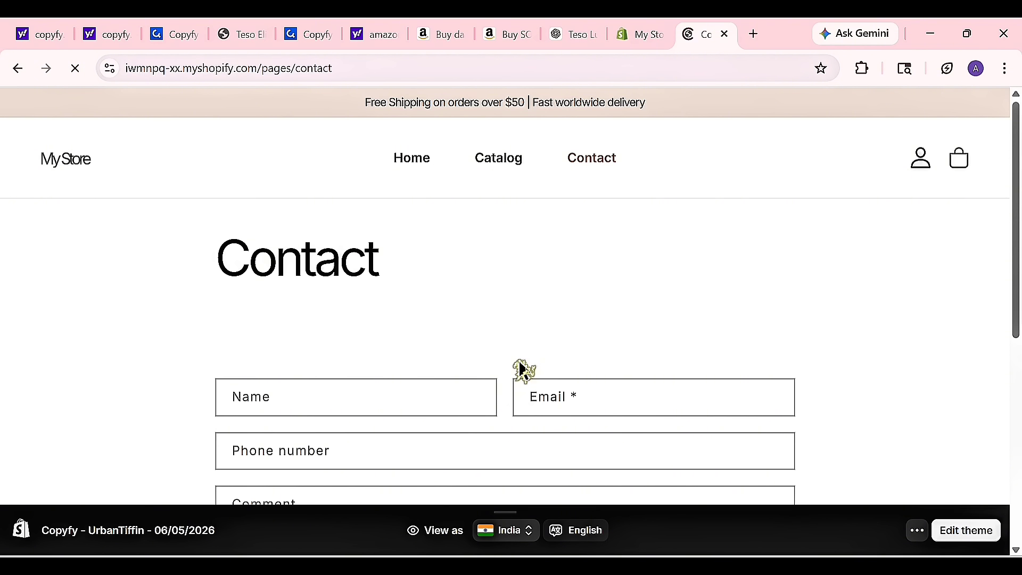
click(506, 377)
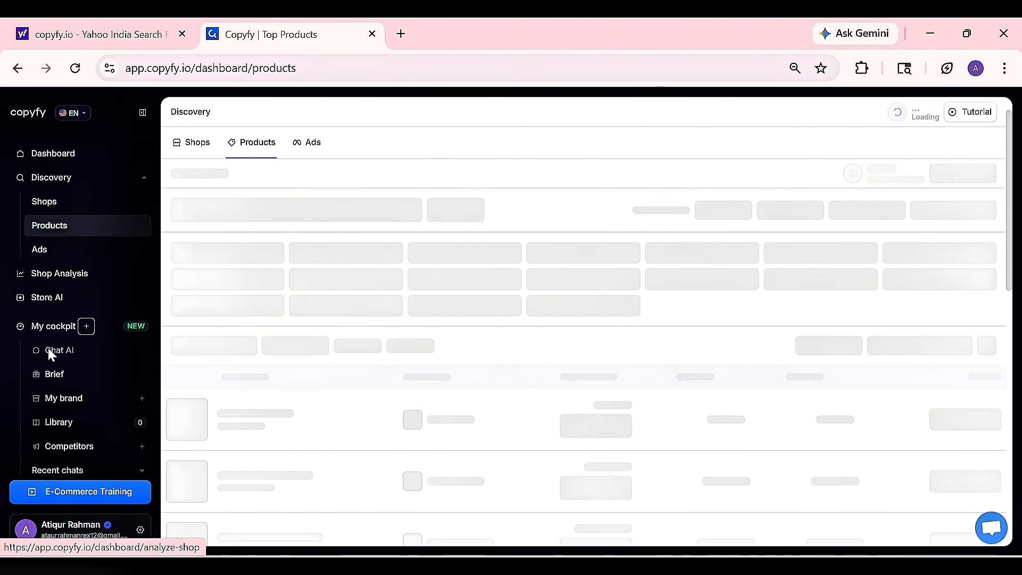
Open Copyfy's Chat AI assistant and start composing a new message.
click(78, 352)
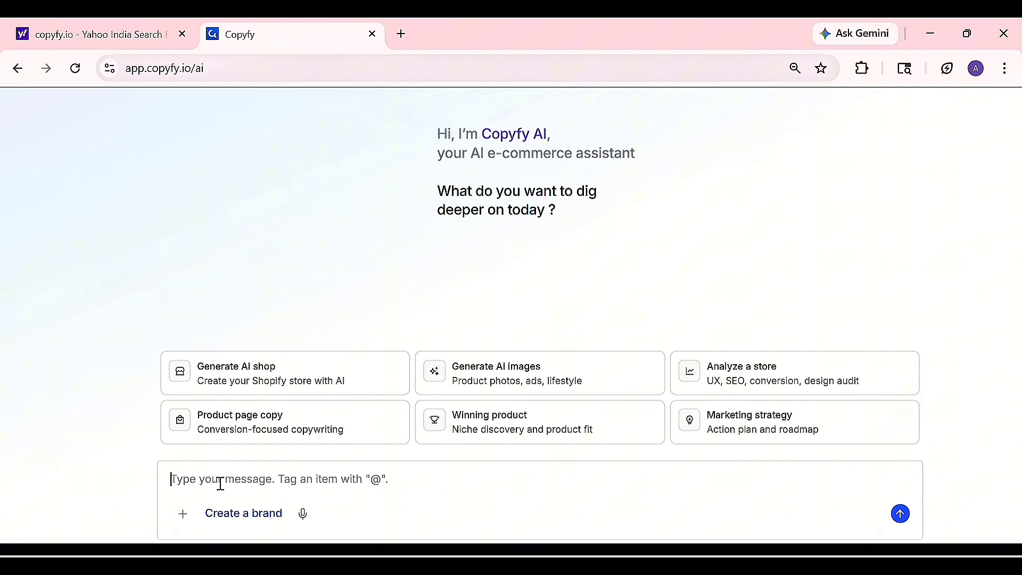
click(221, 483)
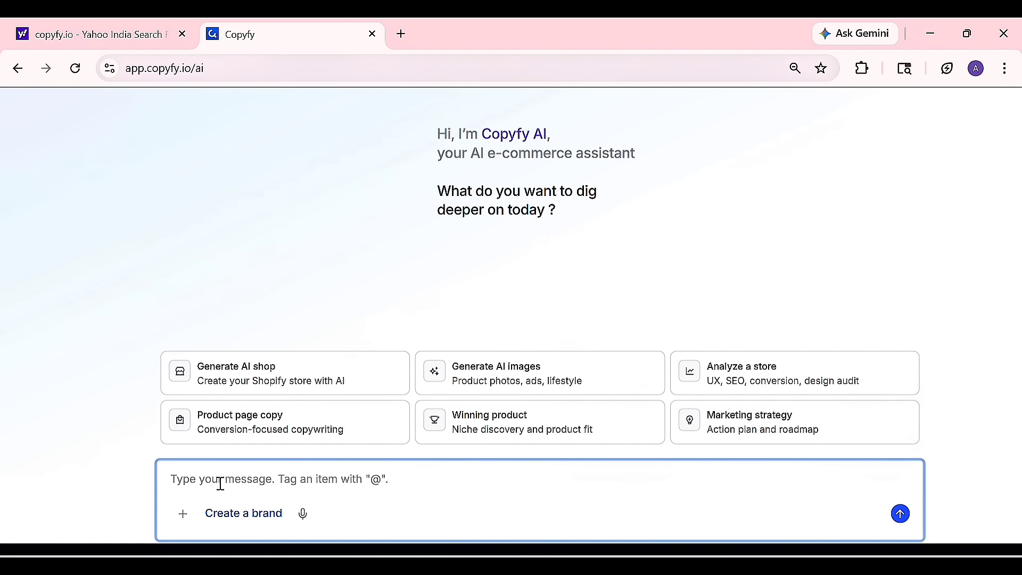